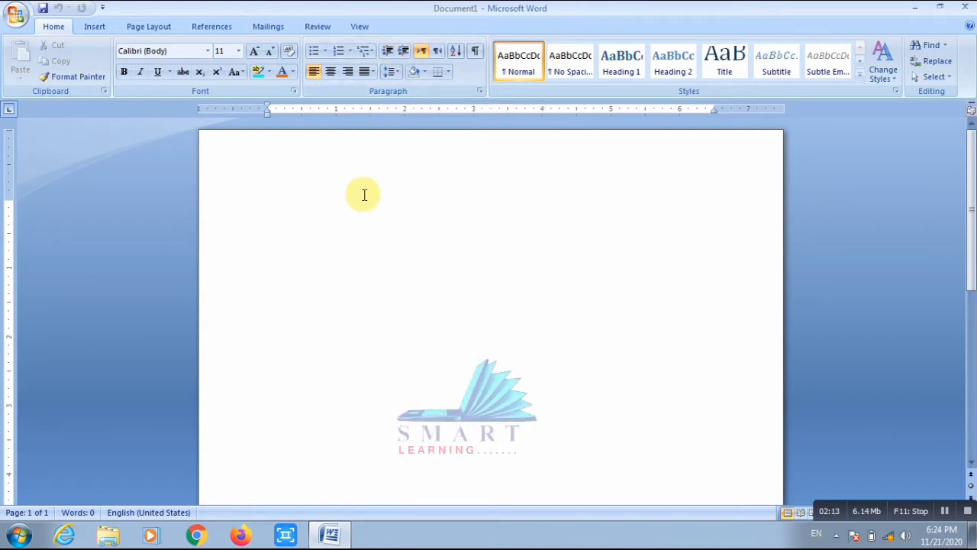
- Insert tabs on the empty first line up to the 2.5-inch mark and delete them again
key(Return)
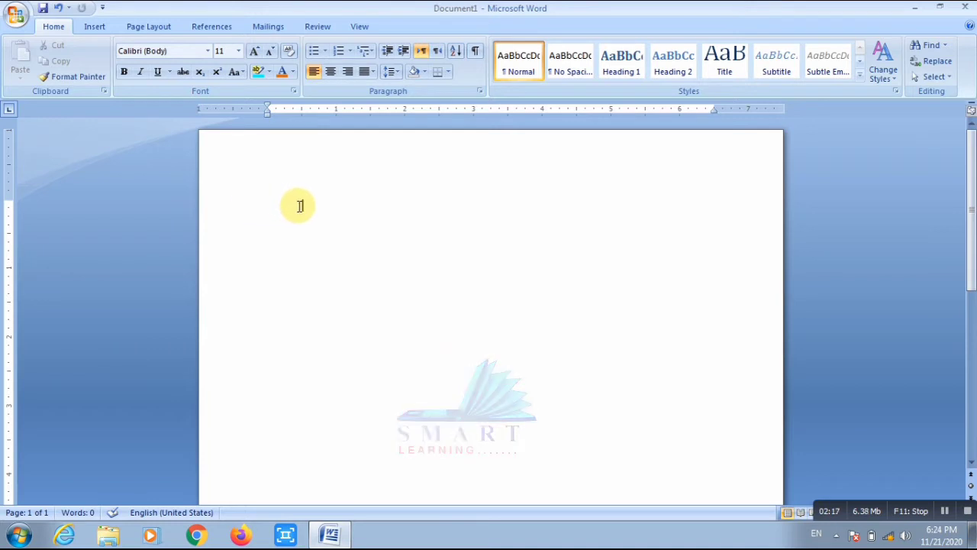
key(Tab)
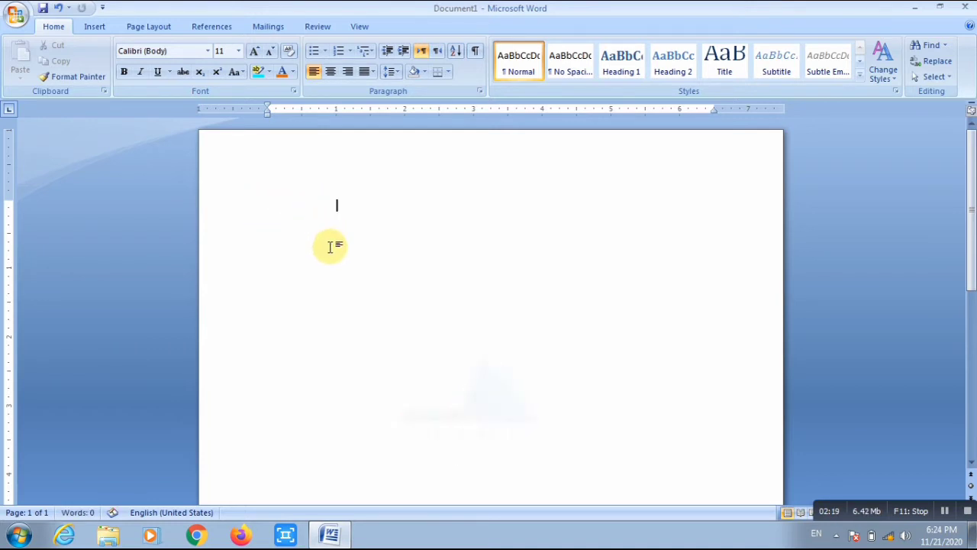
key(Tab)
key(Tab)
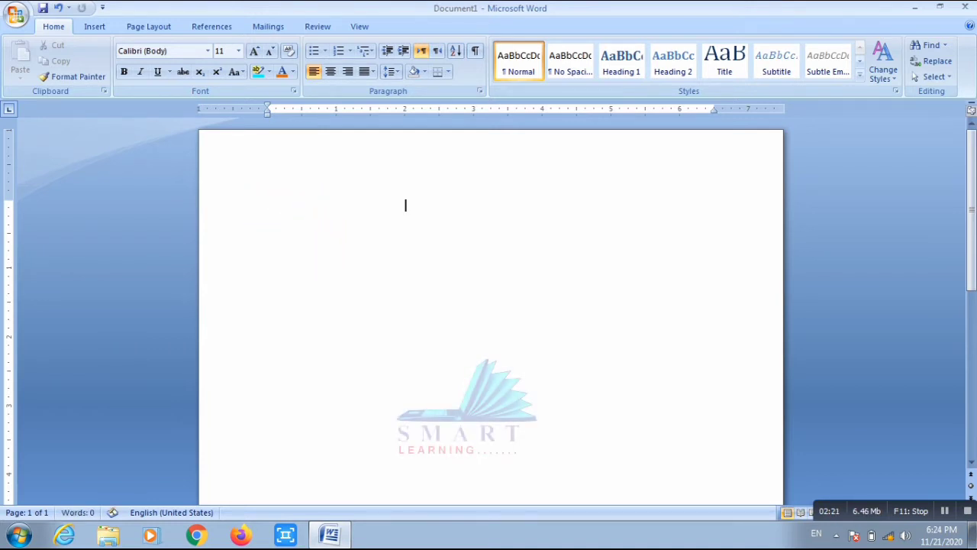
key(Tab)
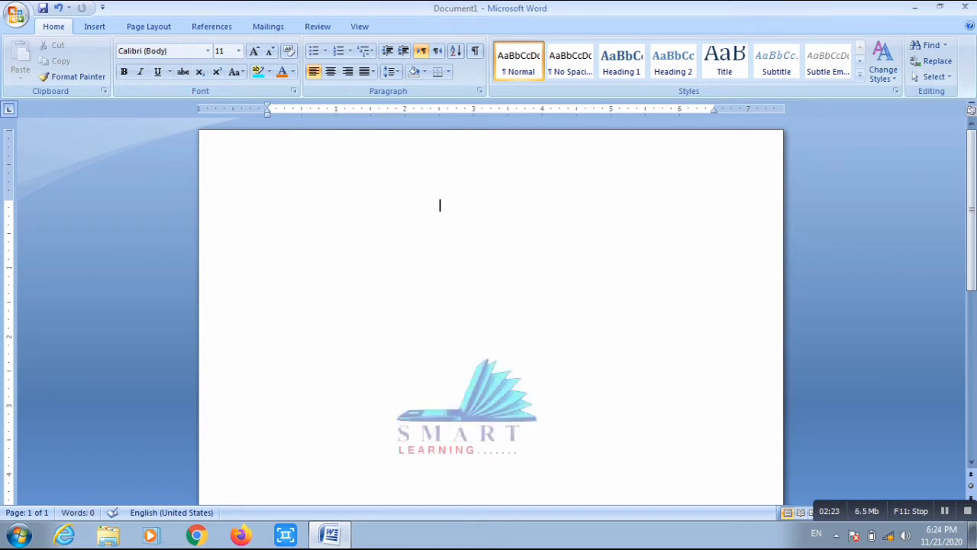
key(BackSpace)
key(BackSpace)
key(BackSpace)
key(BackSpace)
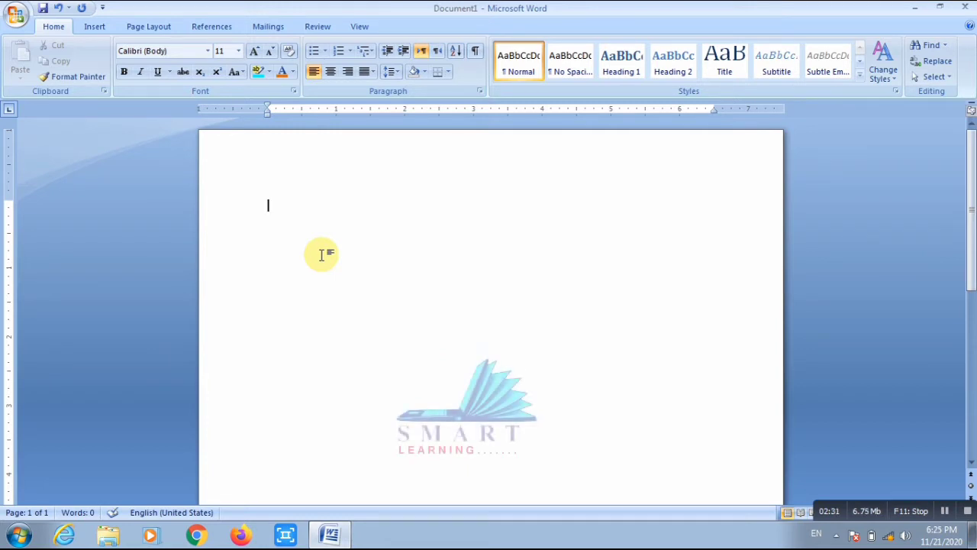
- Write "Our country name is Pakistan" at the start of the first line
text(Our )
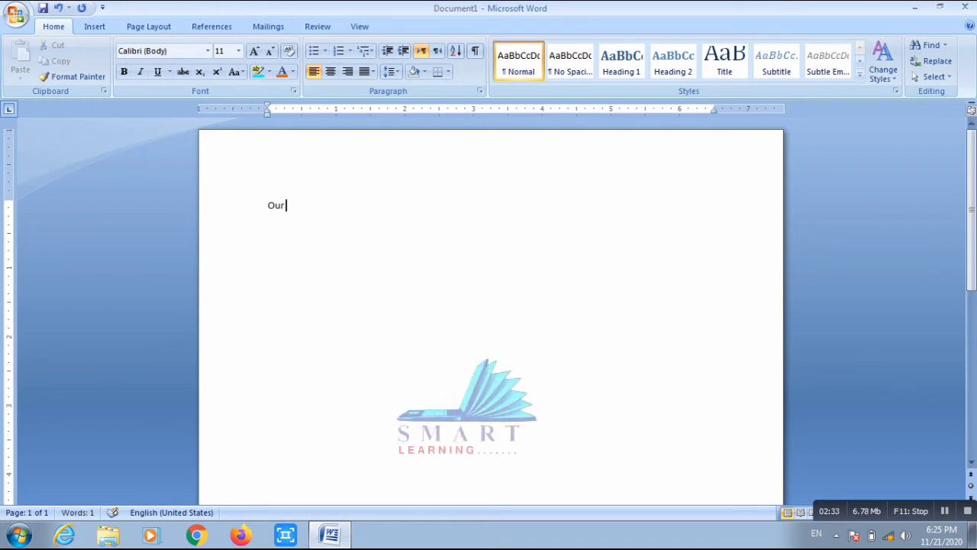
text(country name is)
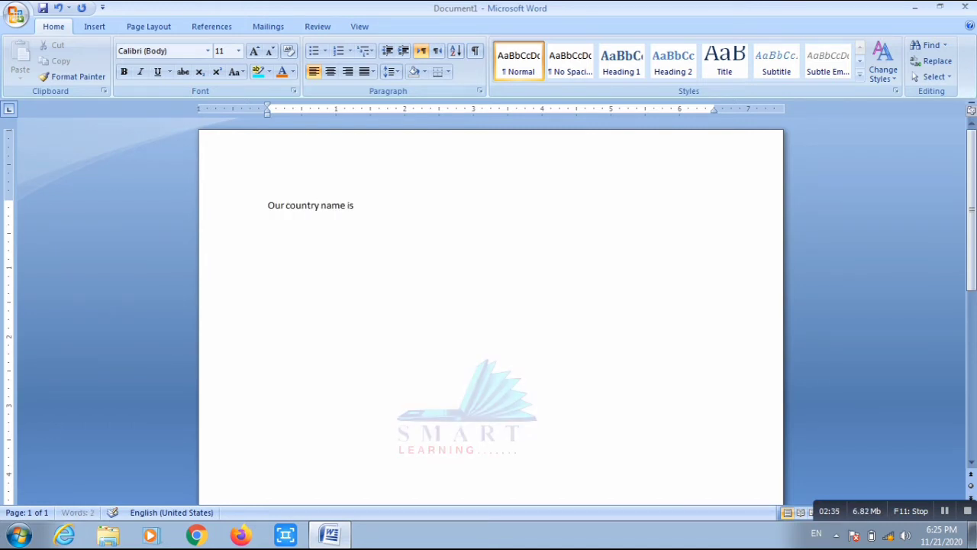
text( pakistan)
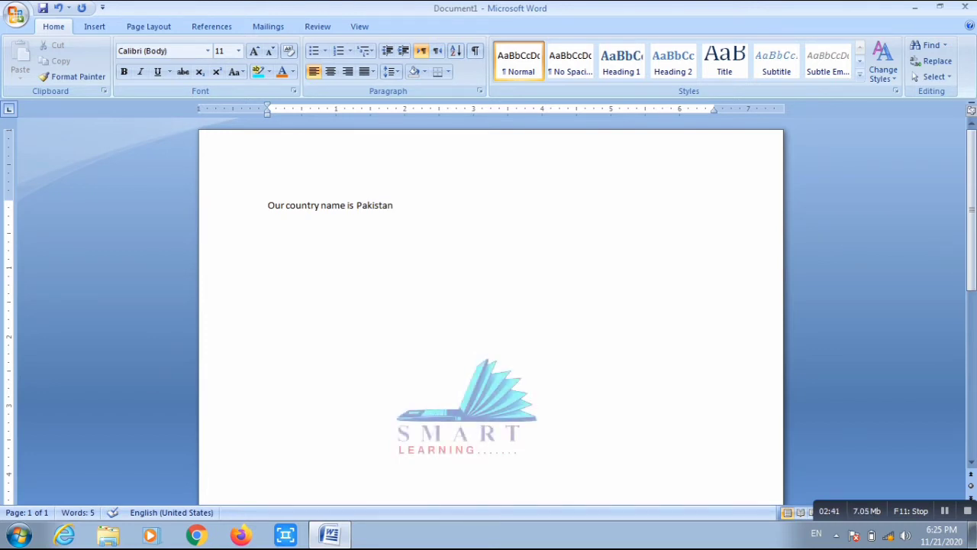
- Tab across the same line to the 3.5-inch mark and write "Our Pakistan is very green country"
key(Tab)
key(Tab)
key(Tab)
key(Tab)
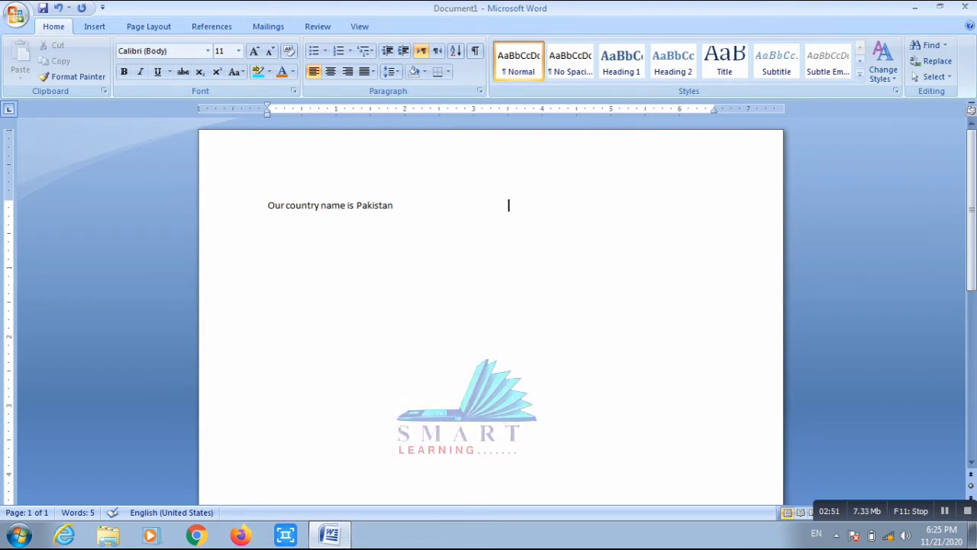
text(Our pakista)
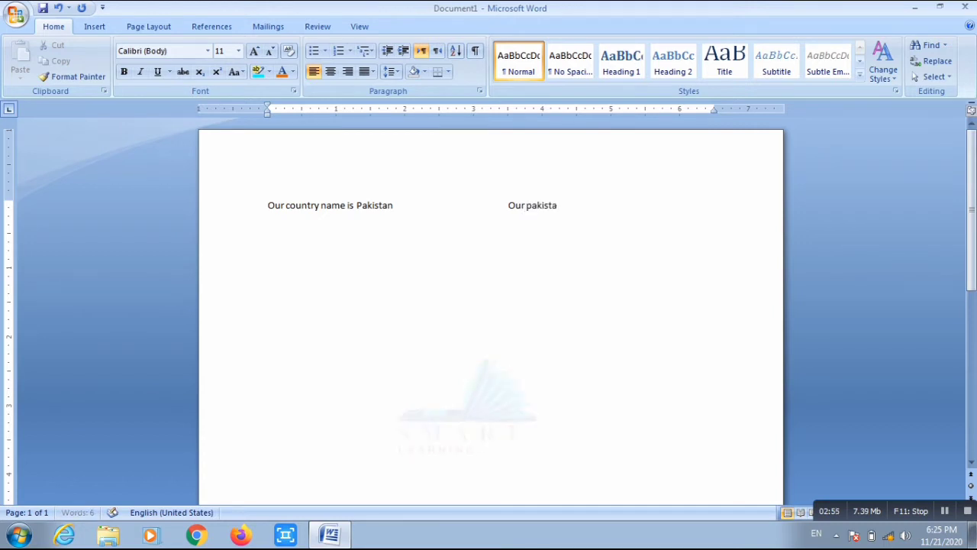
text(n is ver)
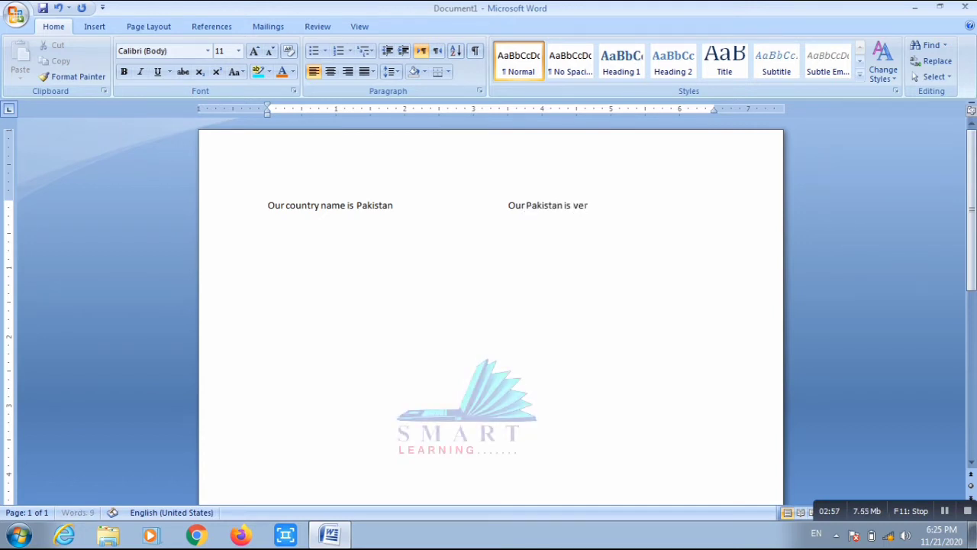
text(y green)
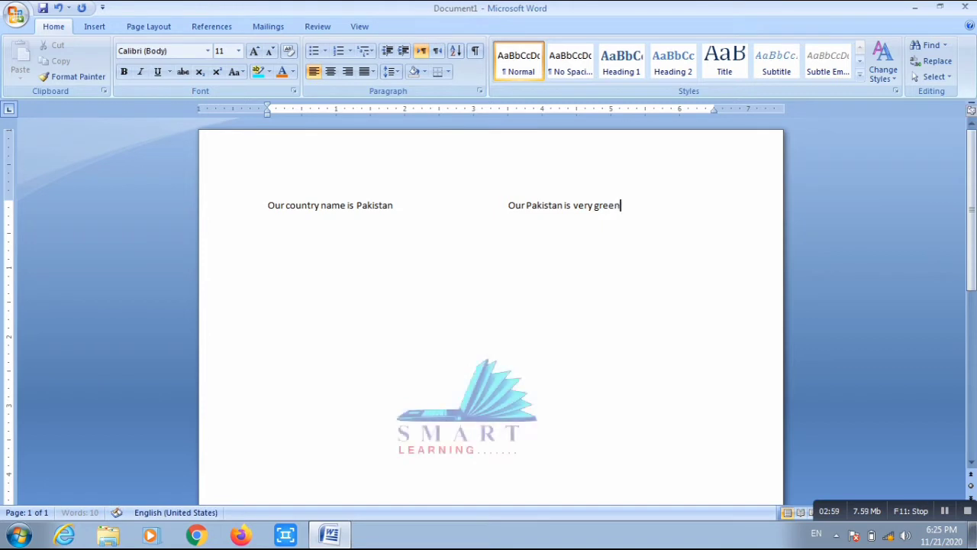
text( cou)
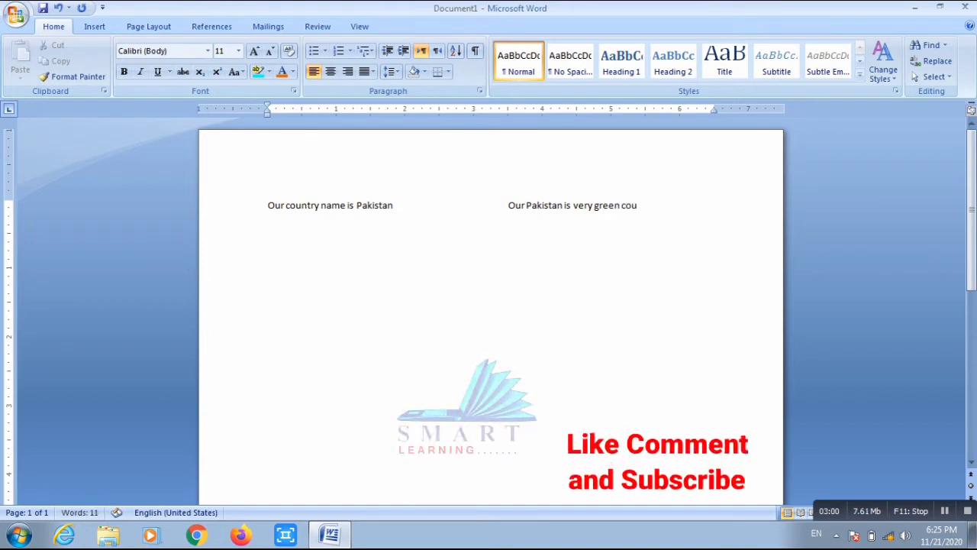
text(ntry)
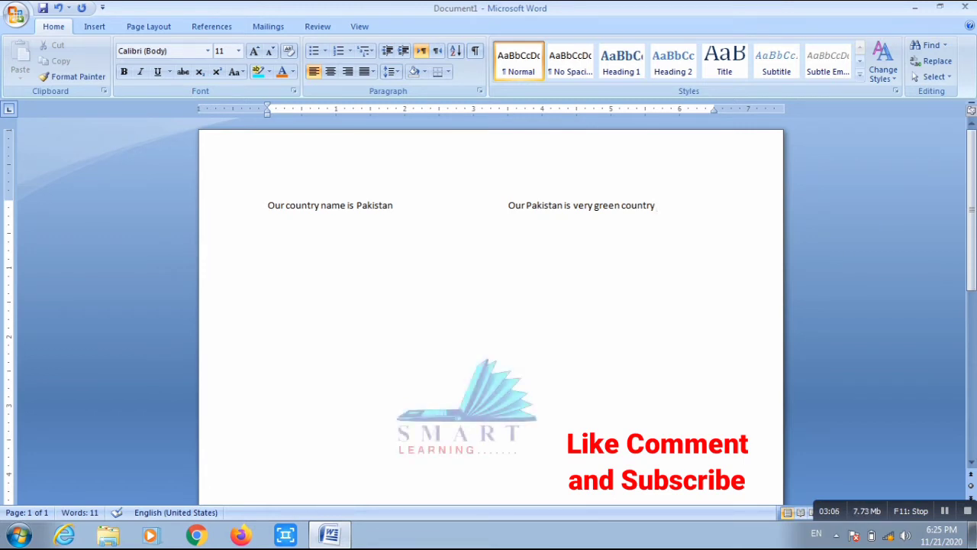
- Delete all the text in the document
click(394, 206)
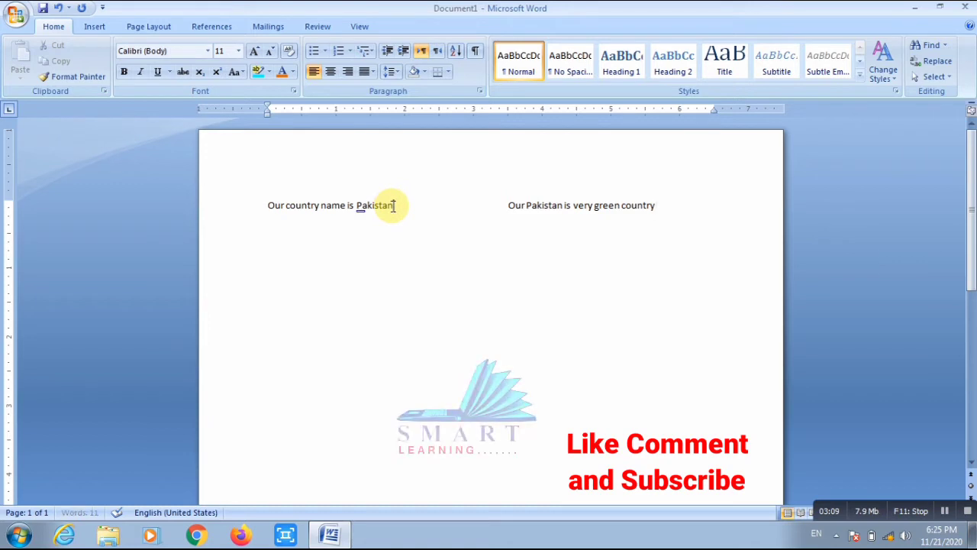
click(508, 205)
key(ctrl+a)
key(Delete)
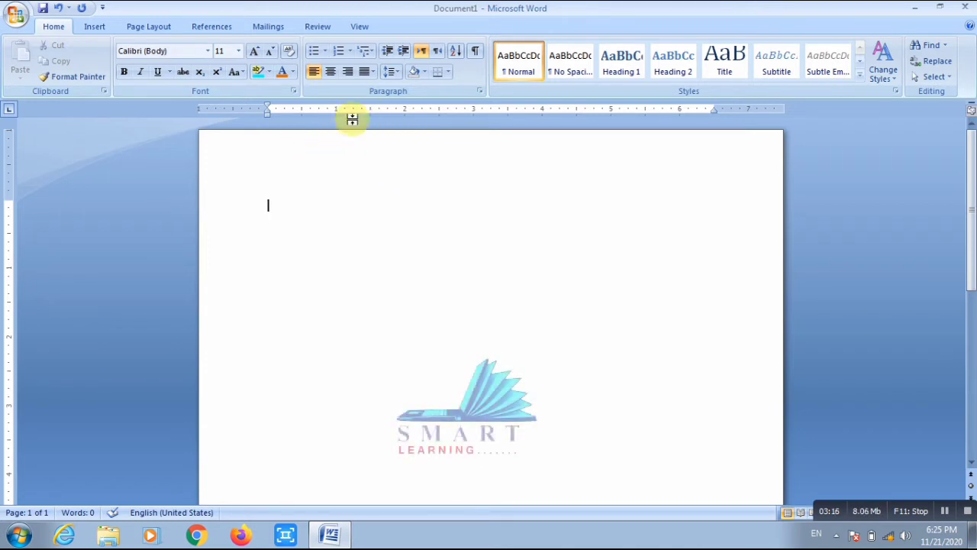
- Increase the empty paragraph's indent to 2.5 inches and write "Our Country" as its text
click(403, 52)
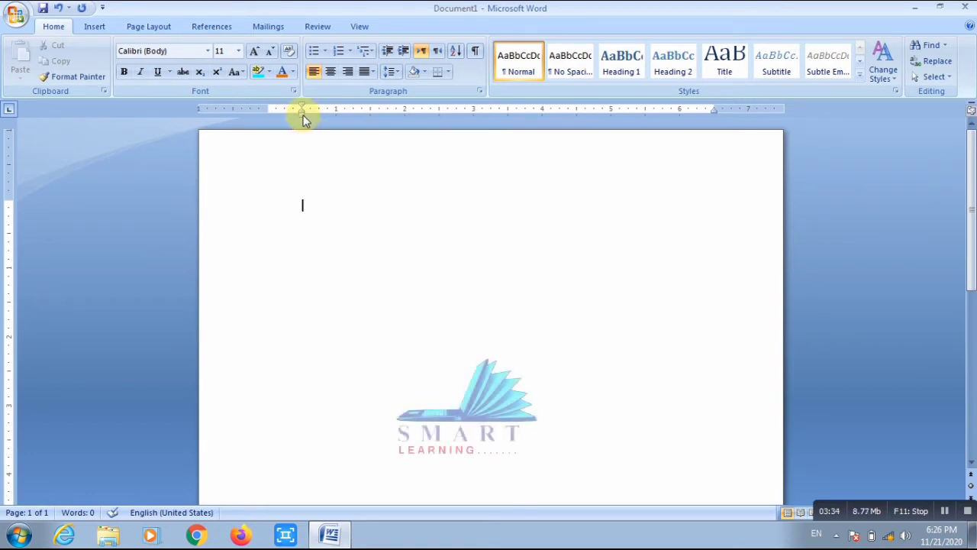
click(403, 50)
click(403, 50)
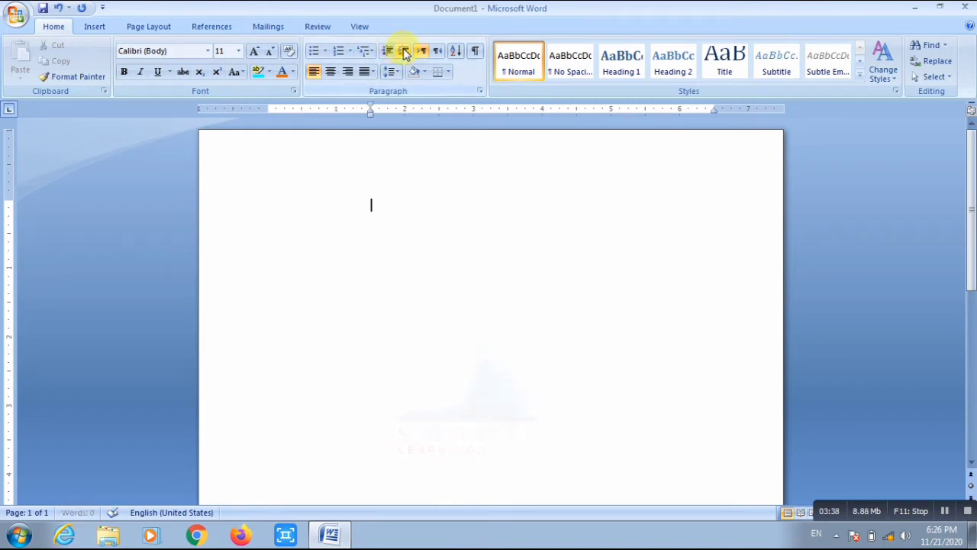
click(403, 50)
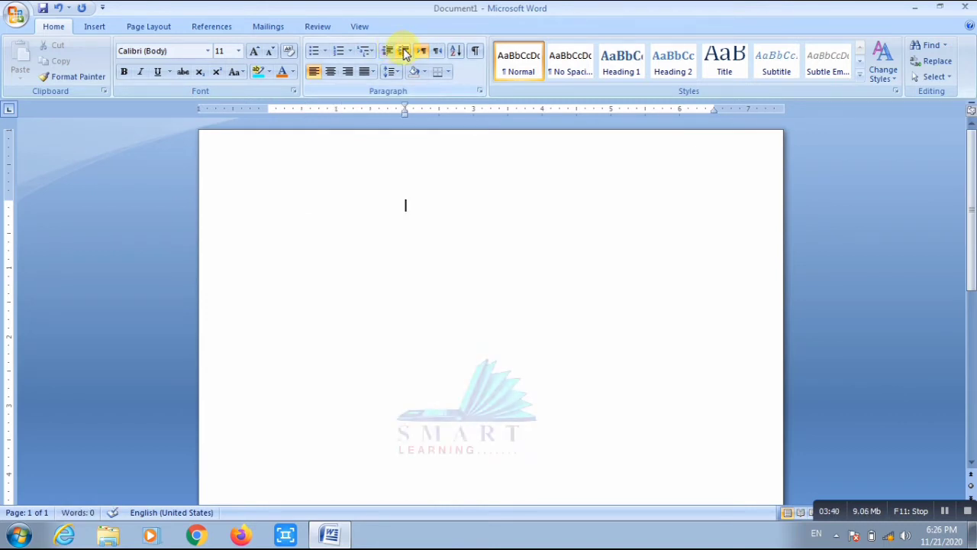
click(403, 51)
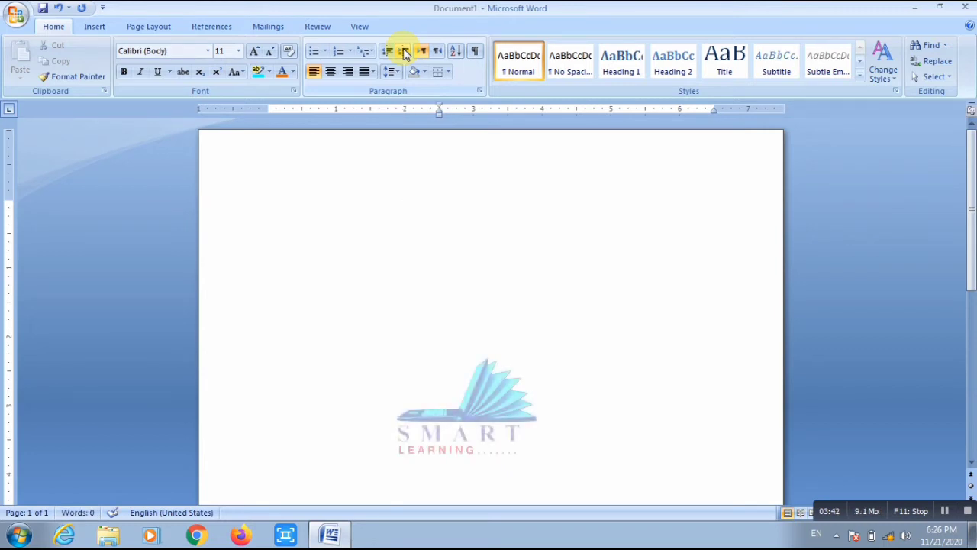
text(Our Country)
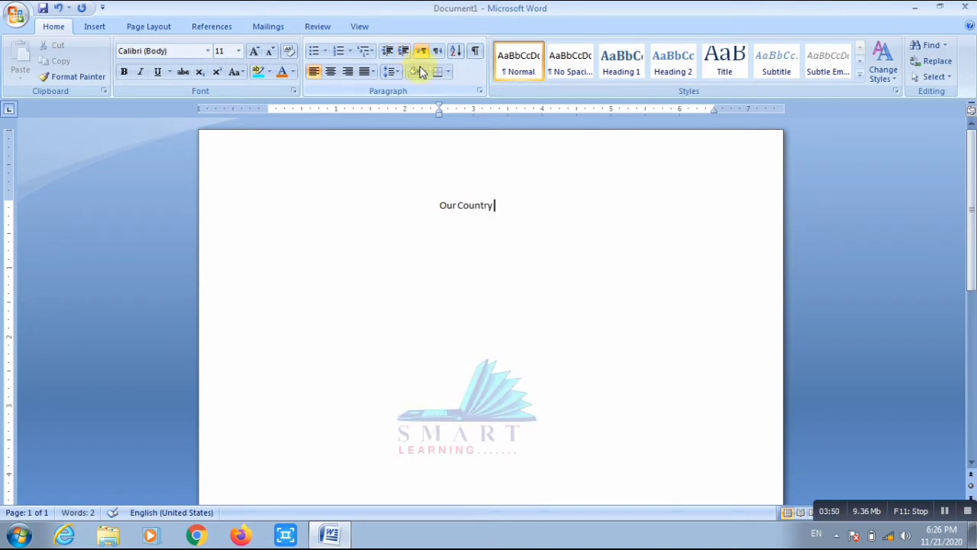
- Start a new paragraph, decrease its indent back to the margin, and write "My country name is Pakistan etc....."
key(Return)
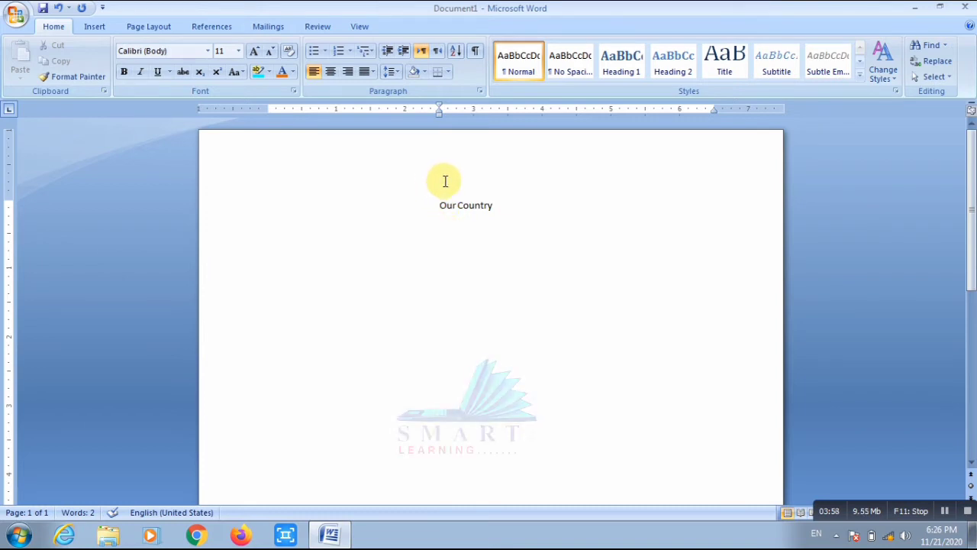
click(389, 54)
click(389, 53)
click(388, 53)
click(389, 53)
click(389, 53)
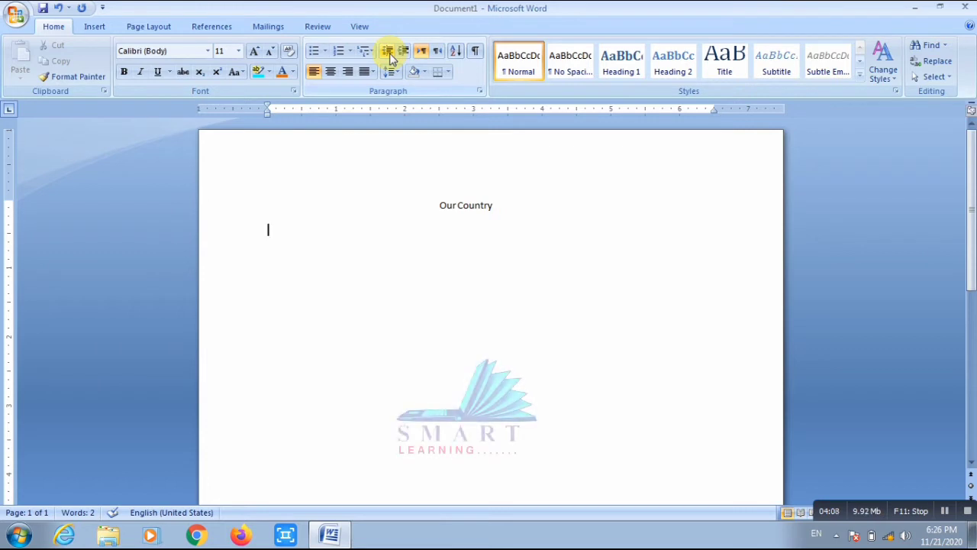
text(My country name is pakistan etc.....)
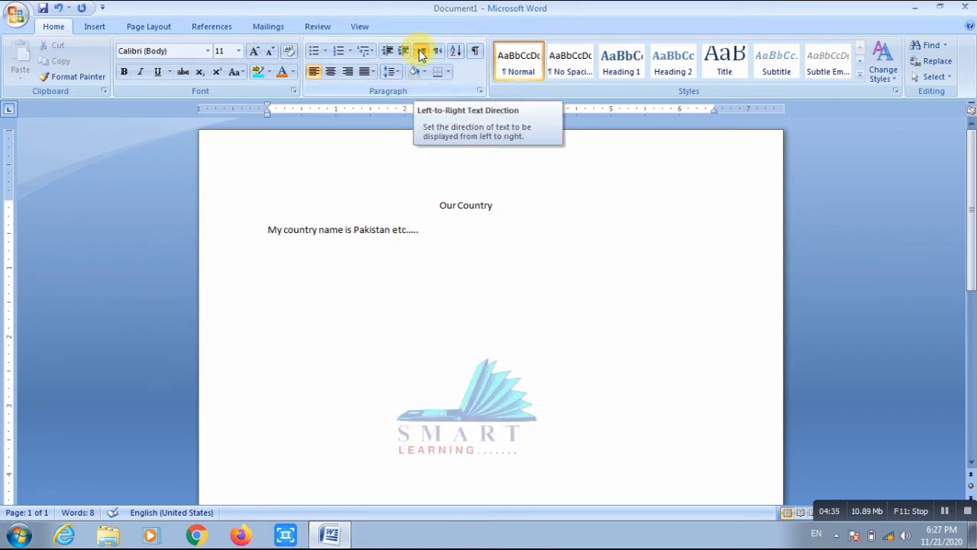
- Add a left-to-right line of random filler letters below the Pakistan sentence and start another paragraph
key(Return)
text(Sjf lsjf lskjfsl kfjlskfj;sklfjaslkfjsl;kfjs fklsj fikds)
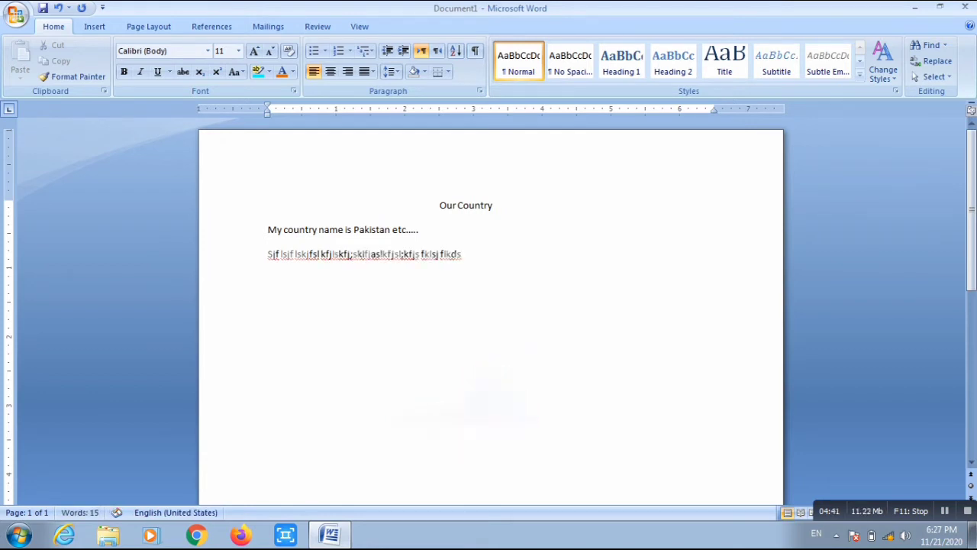
key(Return)
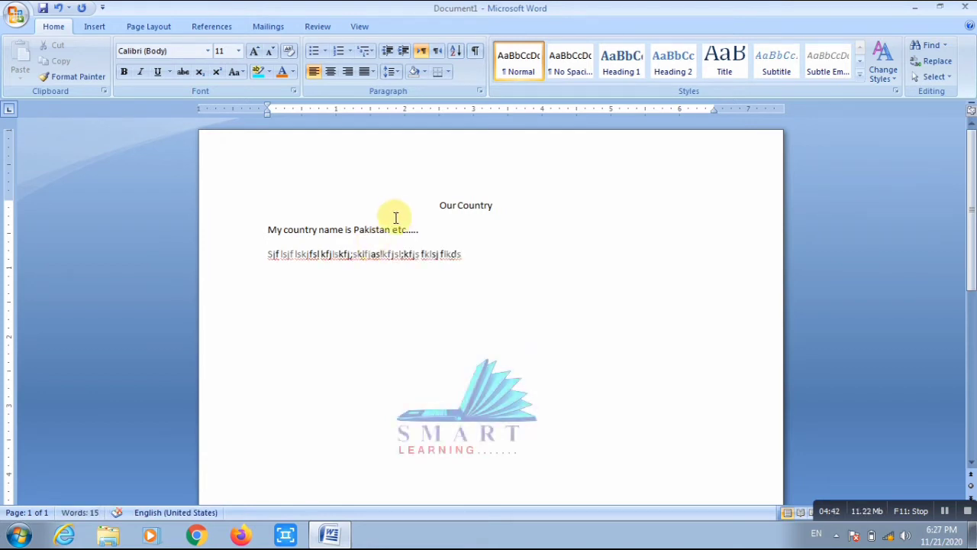
- Set the new paragraph to right-to-left direction, fill it with random letters, and return it to left-to-right
click(439, 52)
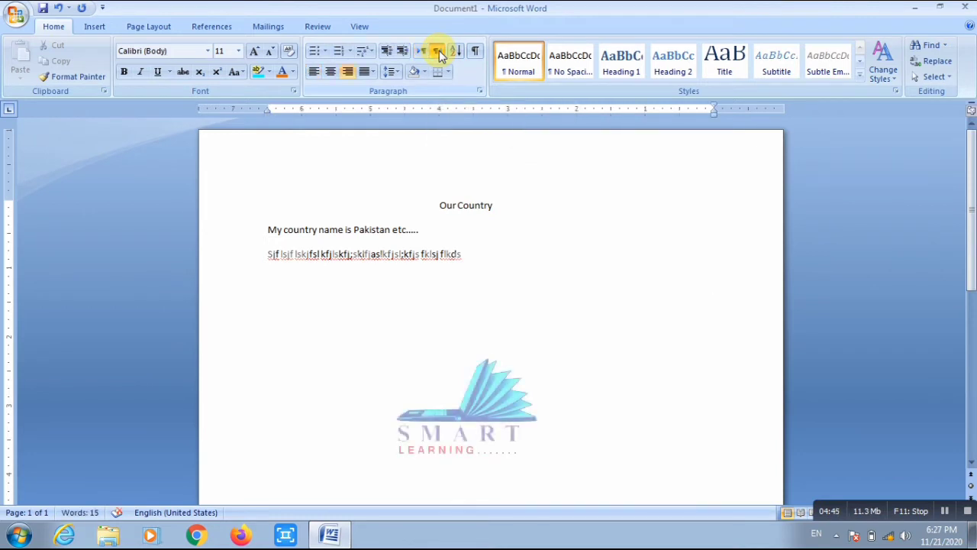
text(Js; fjsl kfjslkfjs;lkfjslkf jslfk)
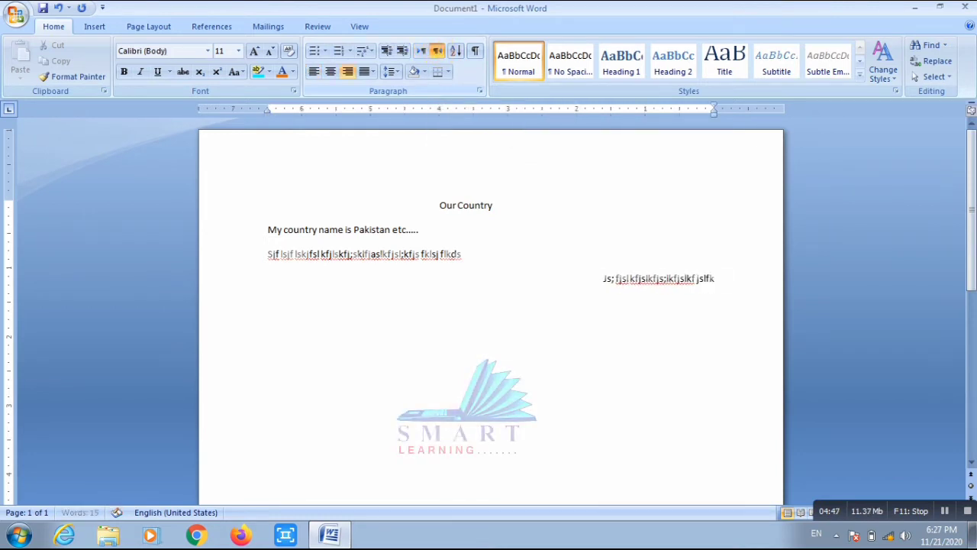
text(jslfk jsflksjflksjflksfjslkfjslkfj)
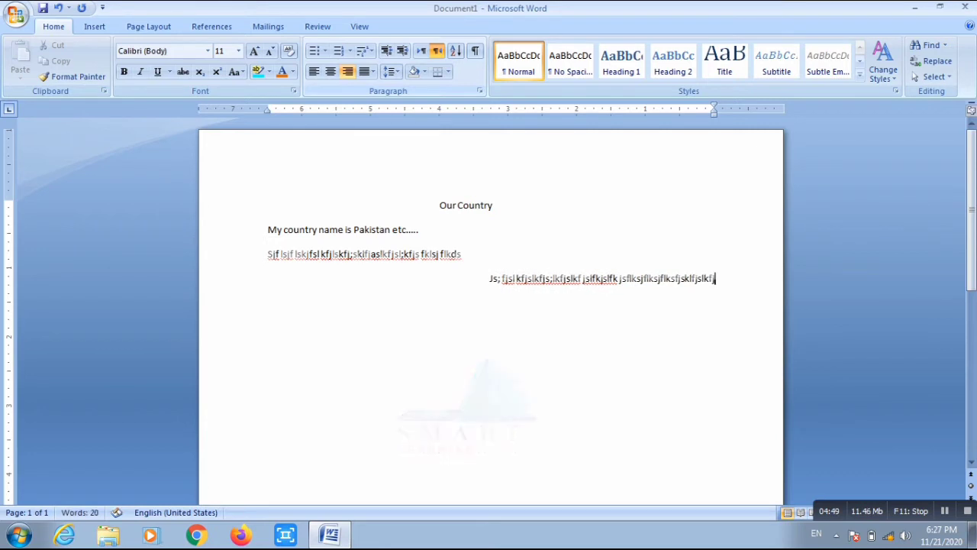
click(425, 56)
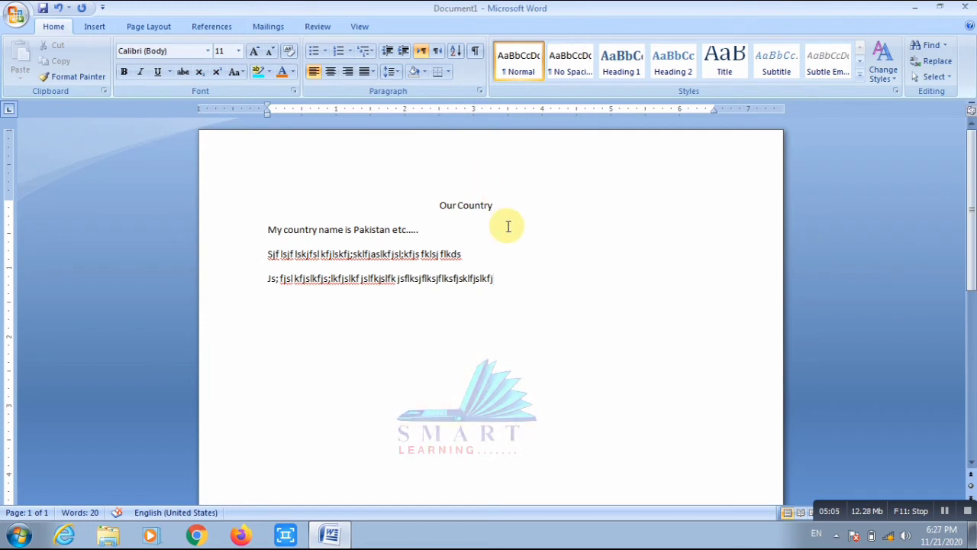
- Delete the "Our Country" heading together with the three lines below it
drag(518, 276, 354, 203)
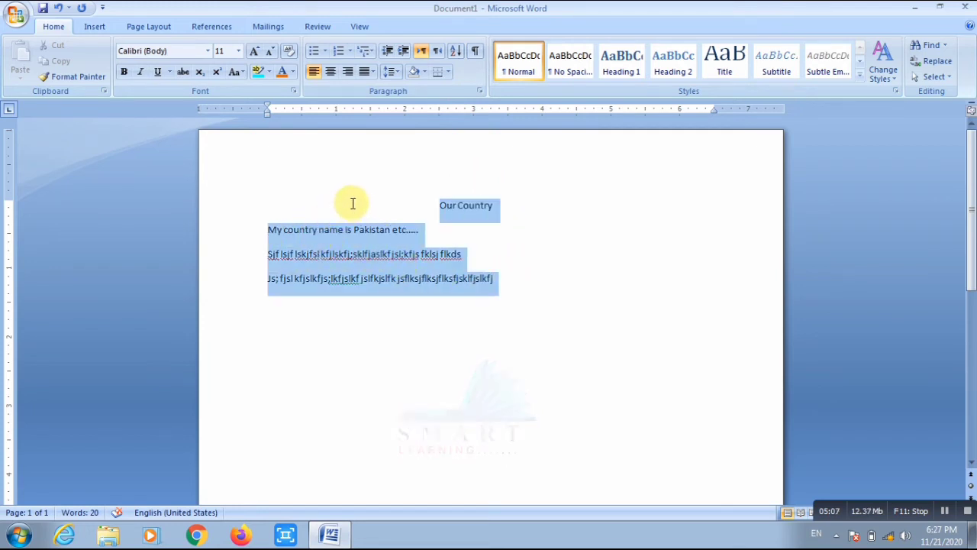
key(BackSpace)
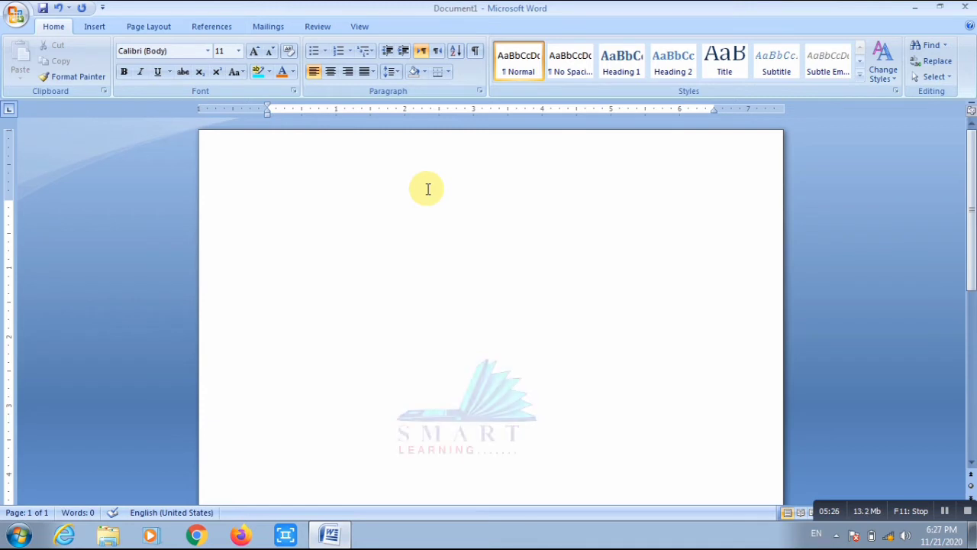
- Enter the numbers 1, 3, 4, 2, 5, 7, 6, 9 and 8, each on its own line
key(Return)
text(2)
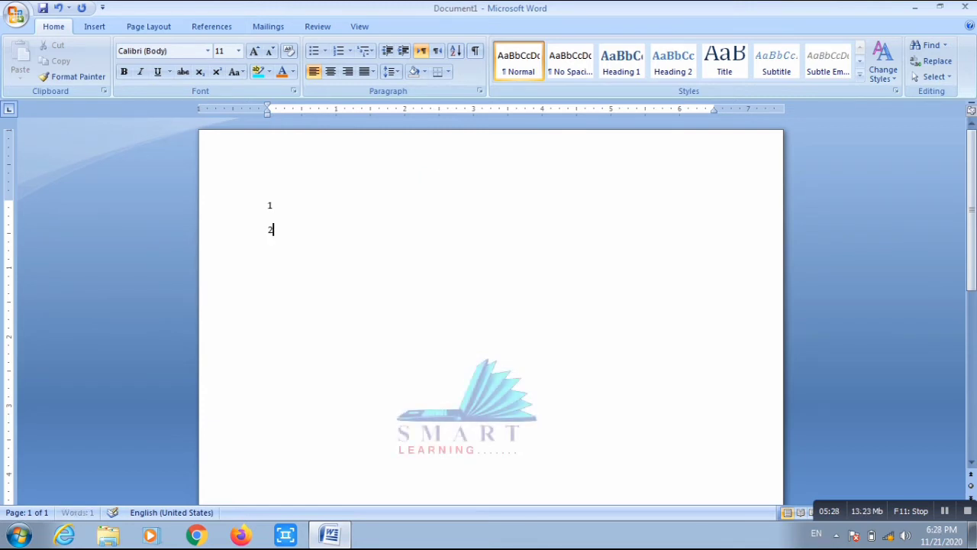
key(BackSpace)
text(3)
key(Return)
text(4)
key(Return)
text(2)
key(Return)
text(5)
key(Return)
text(7)
key(Return)
text(6)
key(Return)
text(9)
key(Return)
text(8)
key(Return)
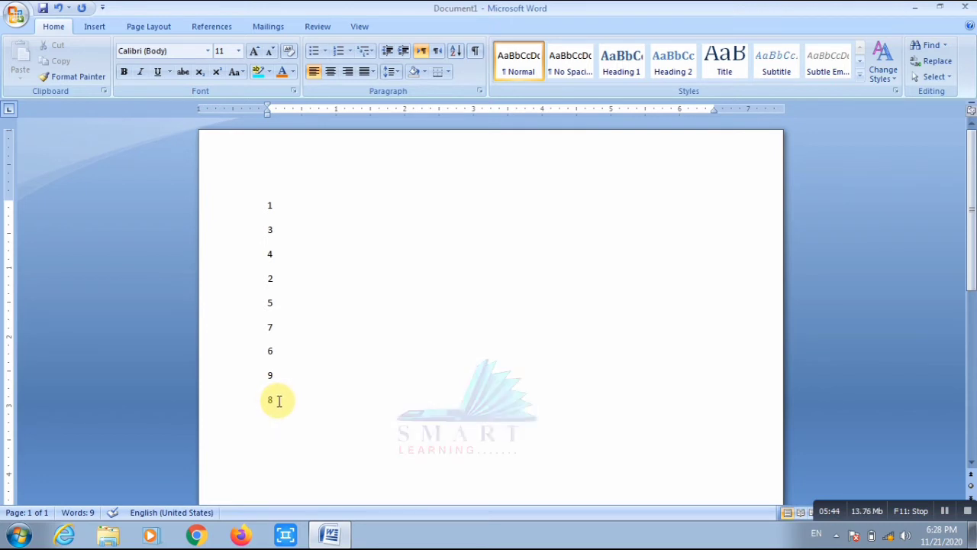
- Sort the nine number lines by paragraph as numbers in ascending order, with no header row
drag(279, 400, 262, 212)
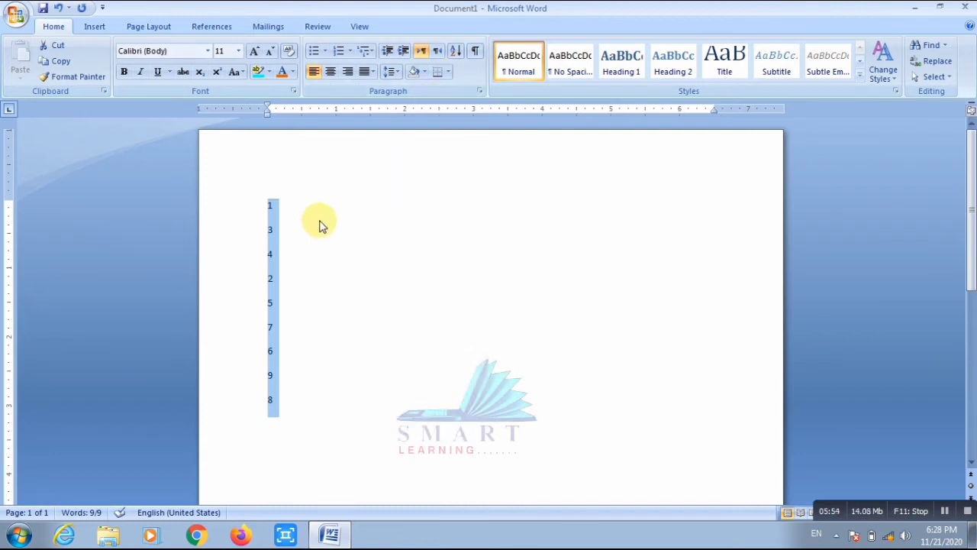
click(456, 52)
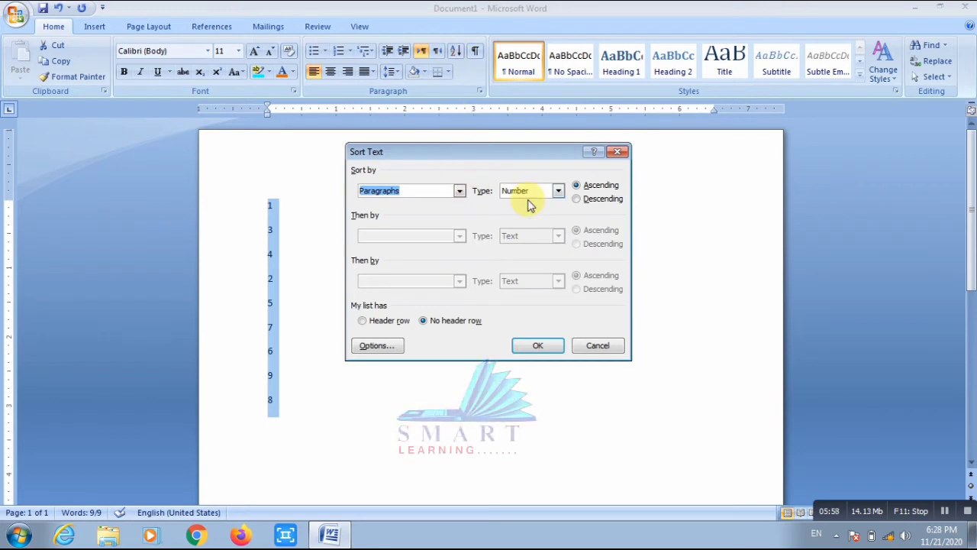
click(592, 187)
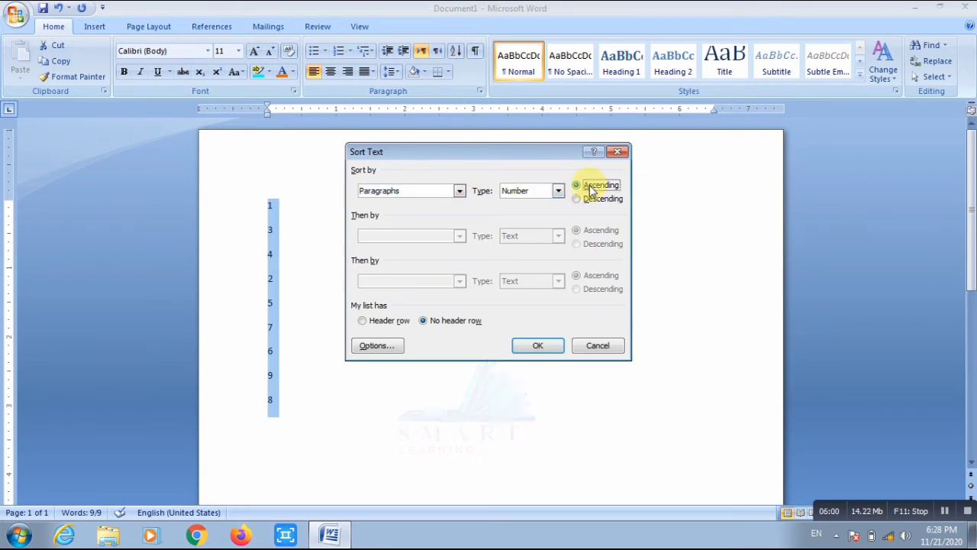
click(538, 346)
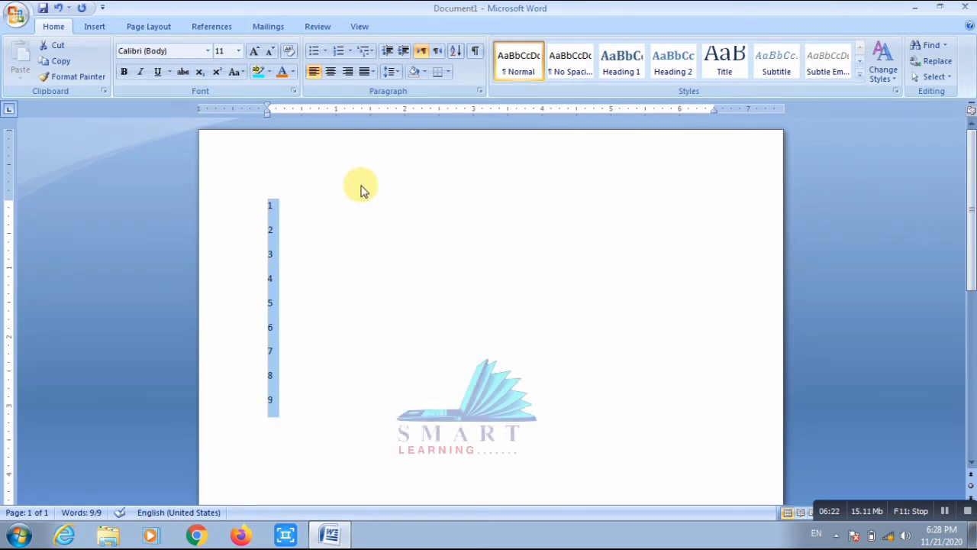
- Re-sort the selected number lines in descending order
click(455, 51)
click(586, 198)
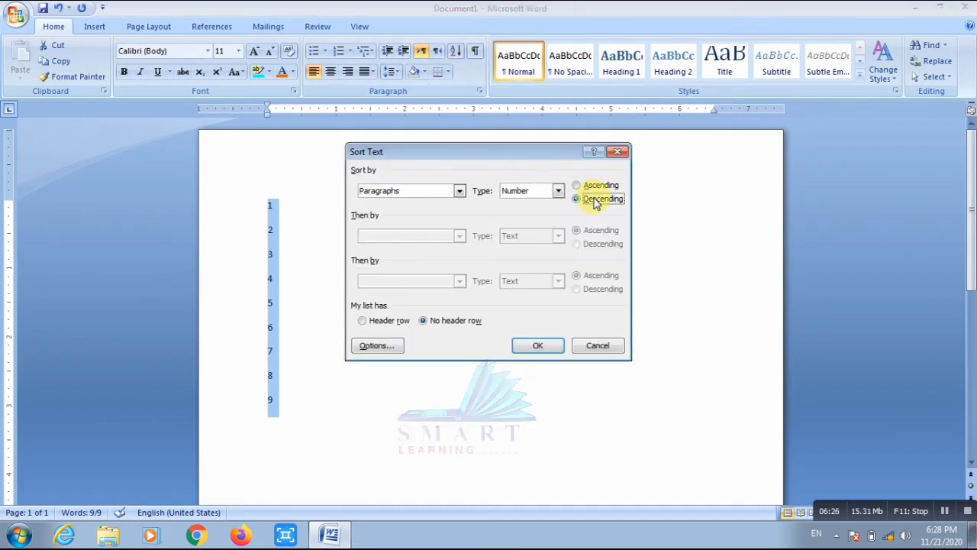
click(539, 346)
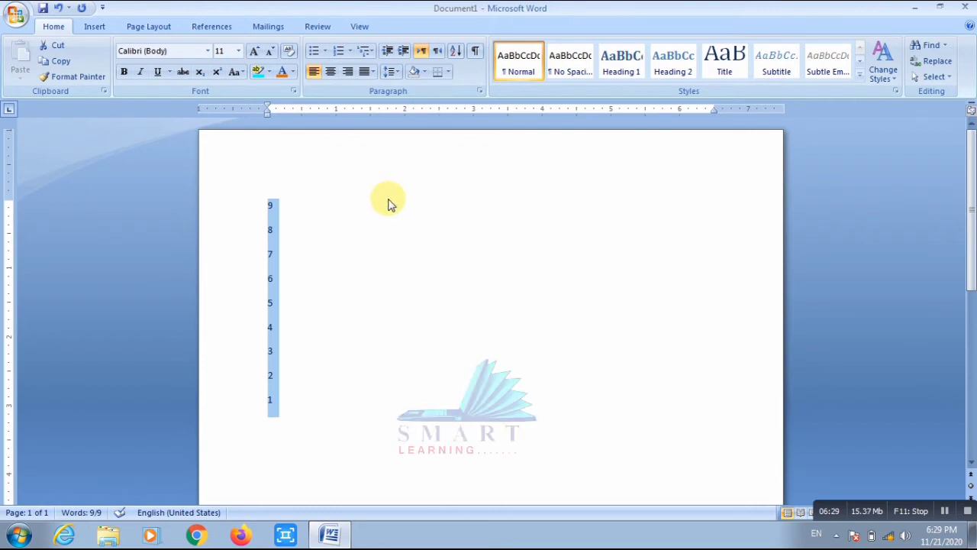
- Replace the number list with four first names in non-alphabetical order, each on its own line
key(Delete)
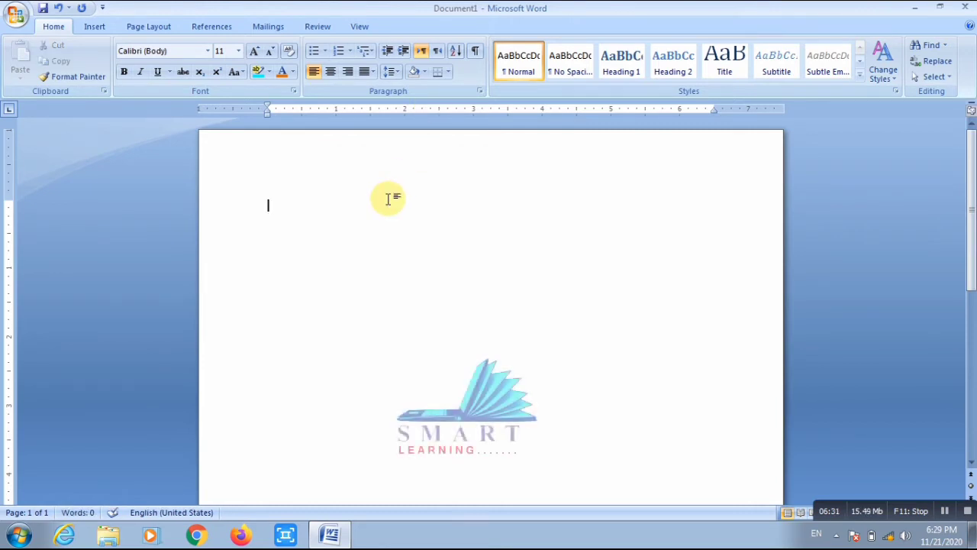
text(Ahmad)
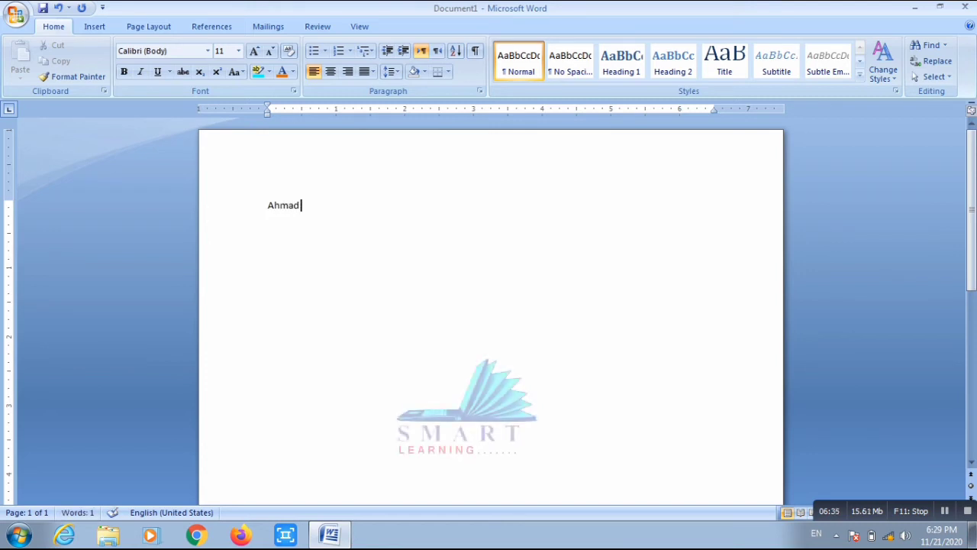
key(Return)
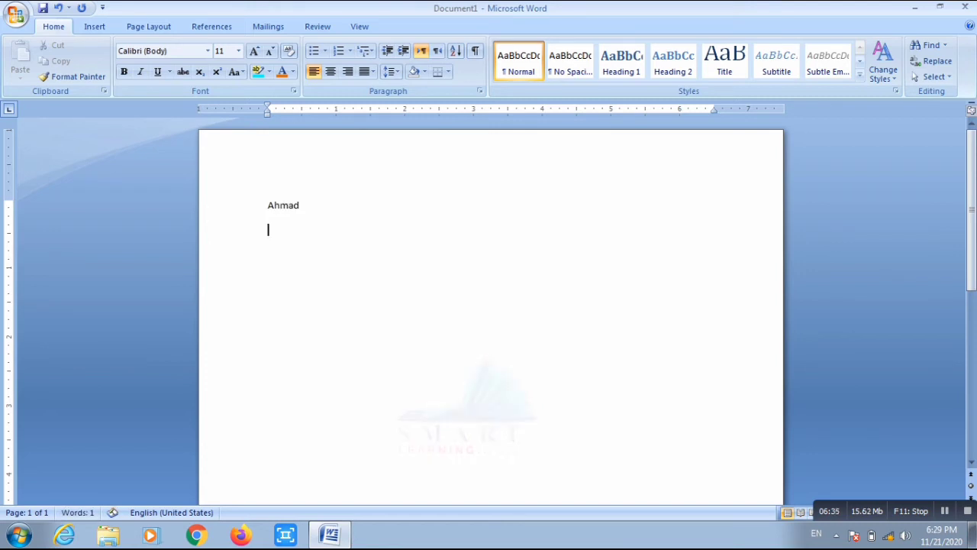
text(Zia)
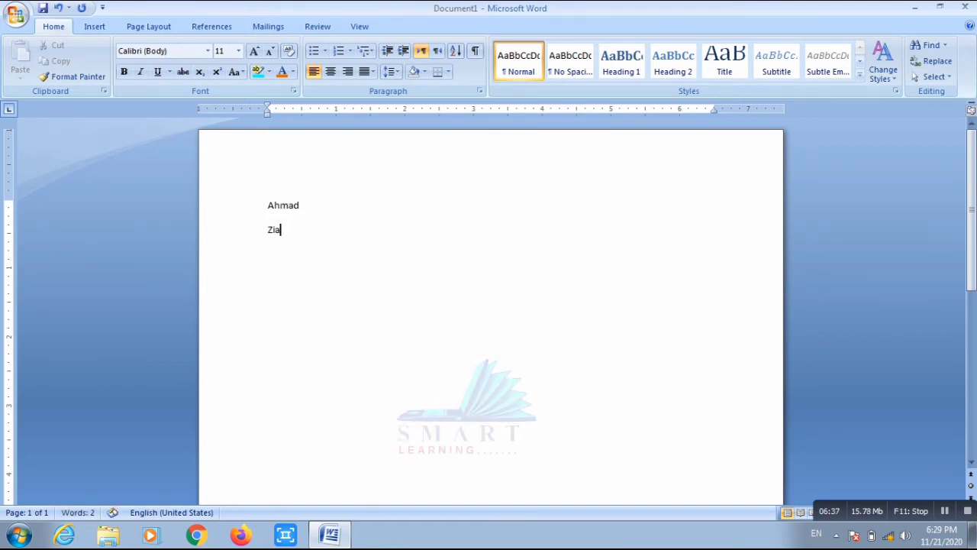
key(Return)
text(Kashif)
key(Return)
text(Bilal)
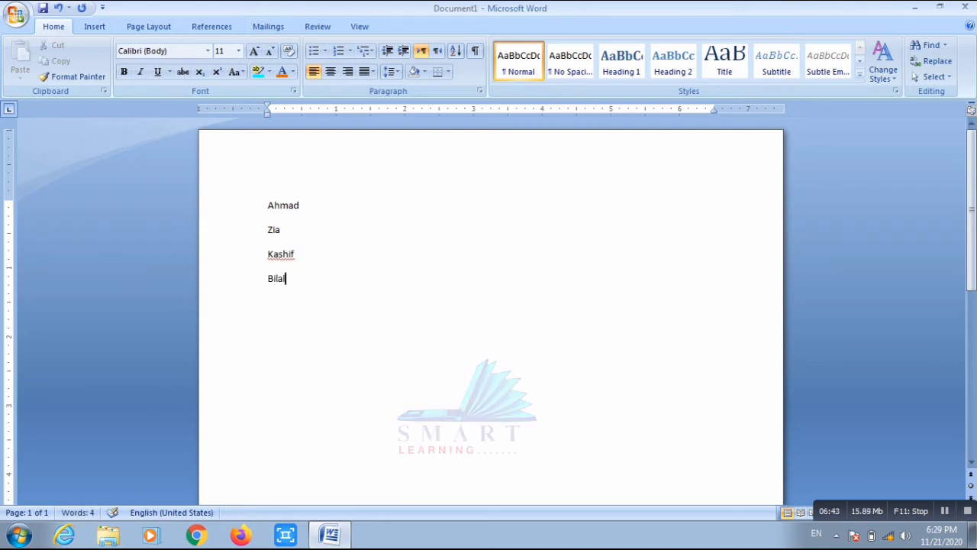
- Add two more first names on separate lines at the end of the name list
key(Return)
text(C)
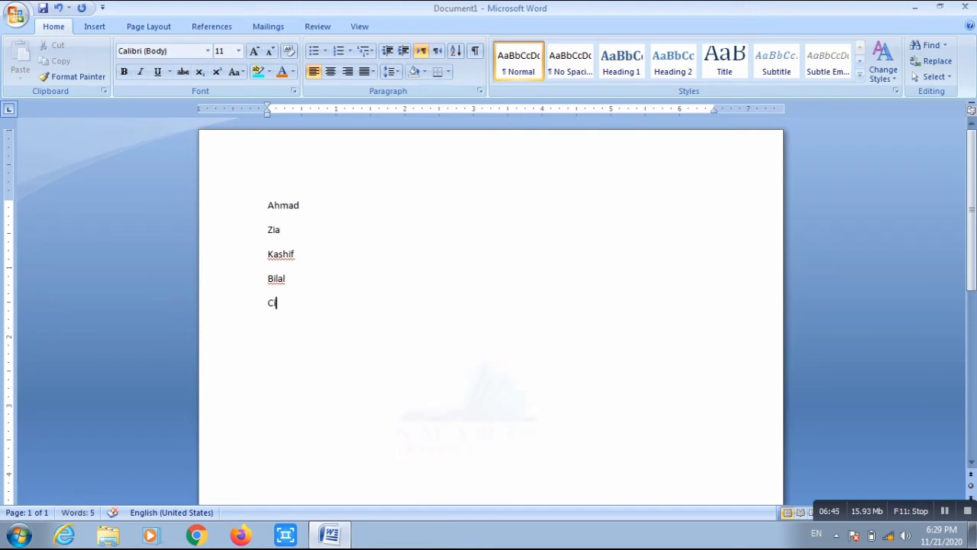
text(i)
key(BackSpace)
key(BackSpace)
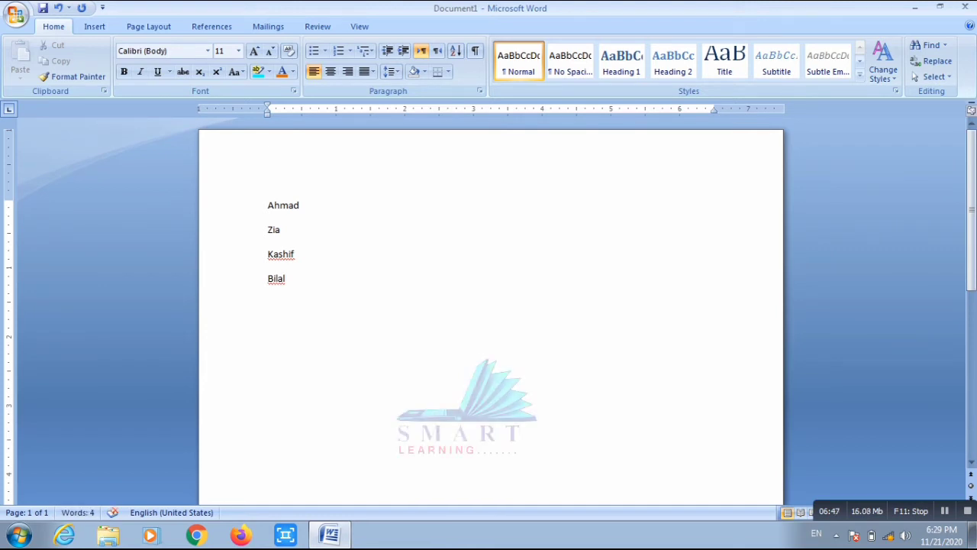
text(Shafi)
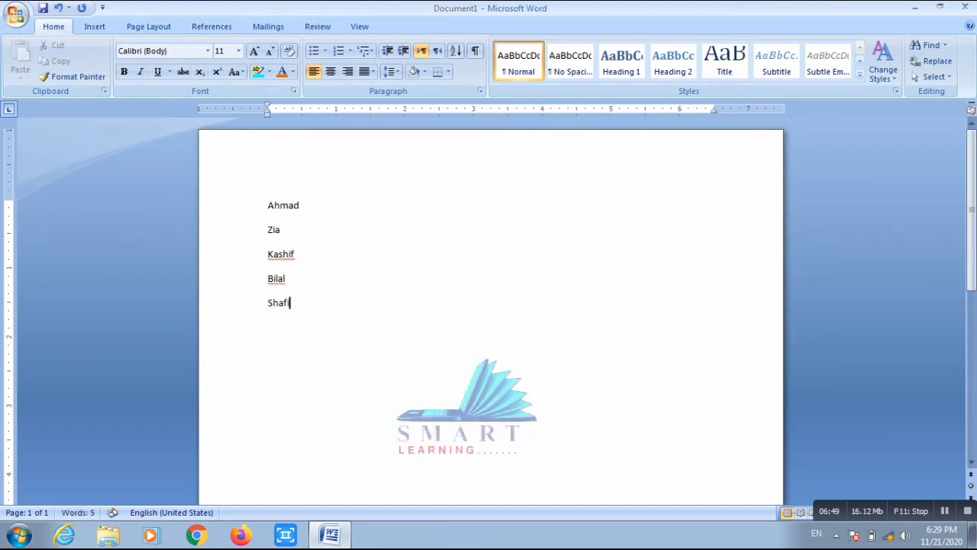
key(Return)
text(Jawad)
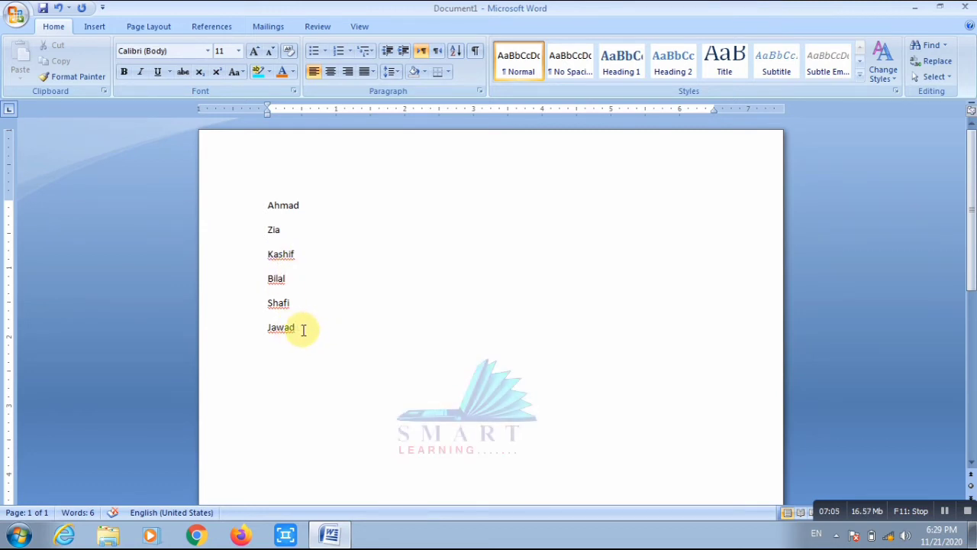
- Sort the six names by paragraph as text in ascending order
drag(303, 329, 237, 223)
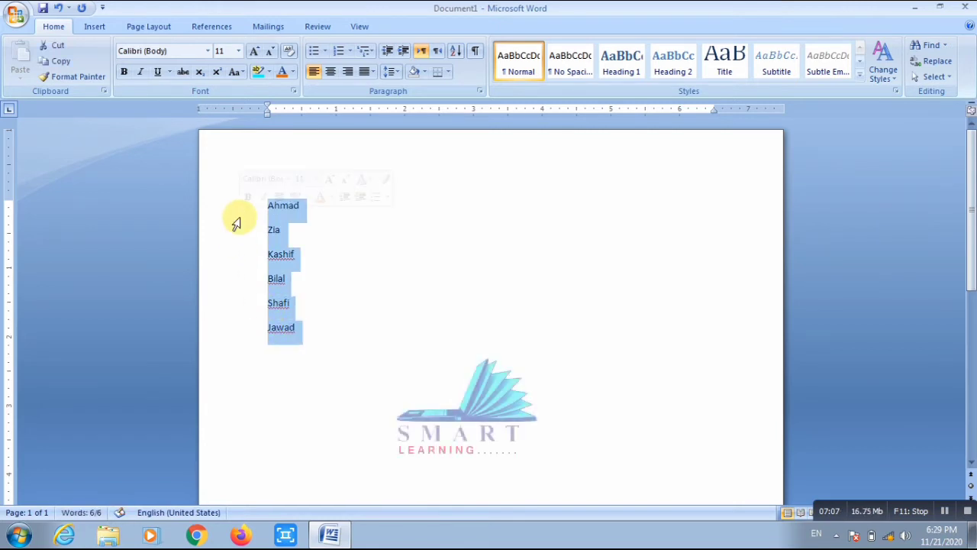
click(456, 54)
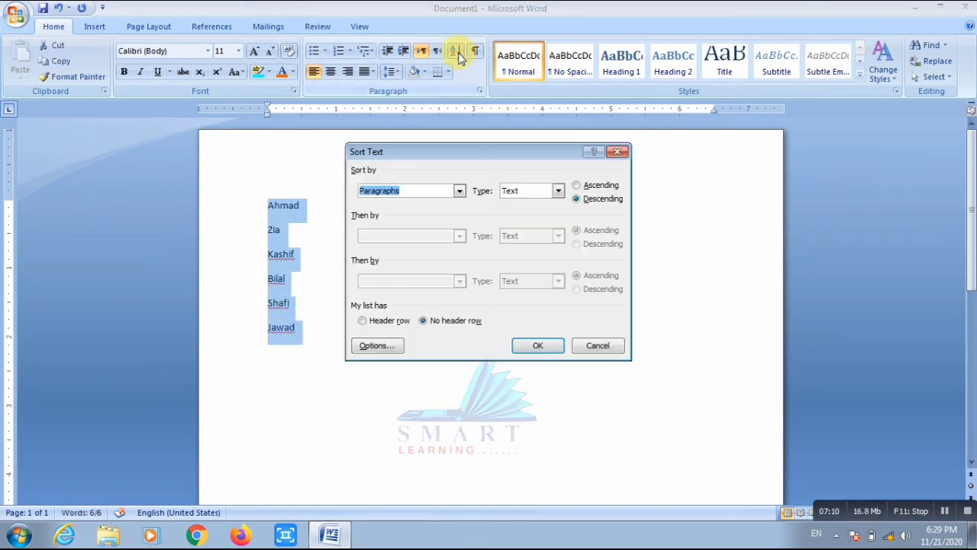
click(578, 186)
click(535, 345)
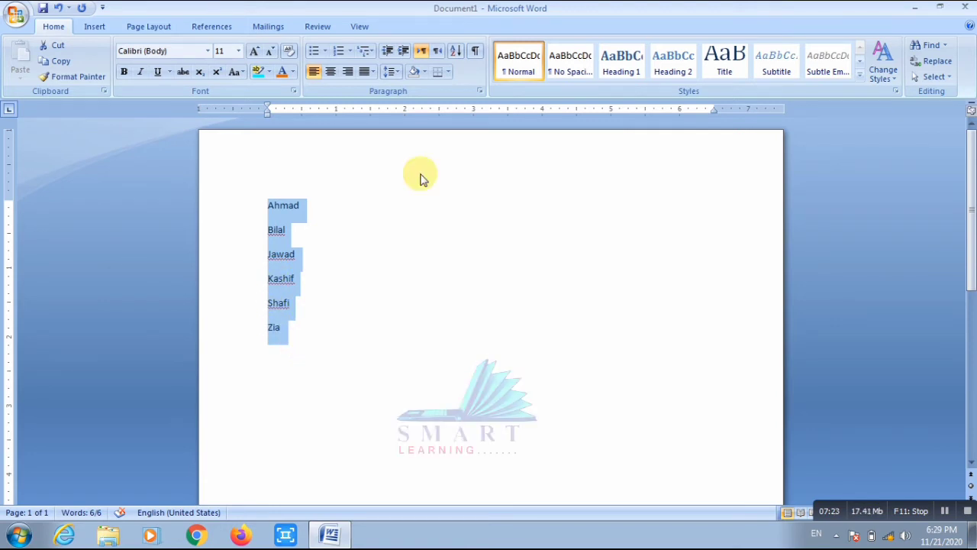
- Re-sort the selected names as text in descending order
click(456, 50)
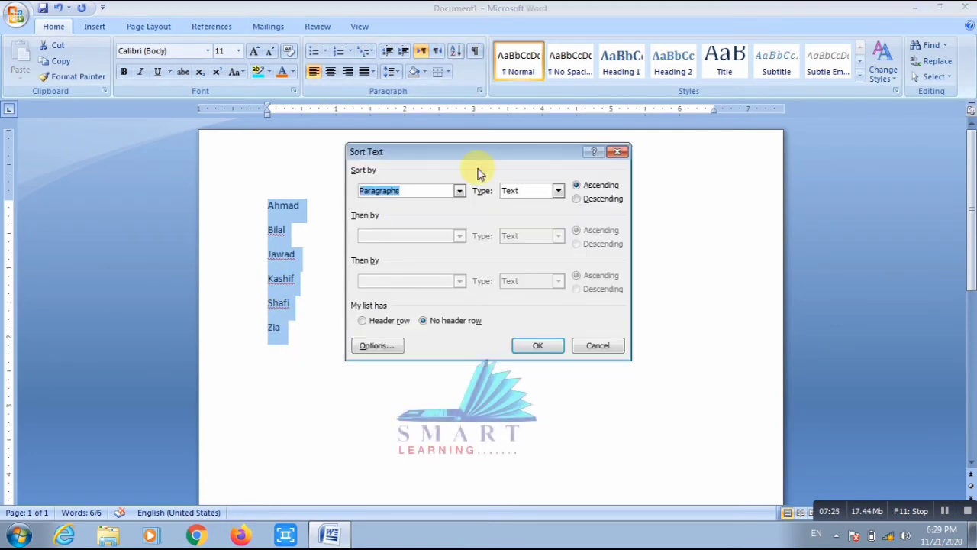
click(600, 199)
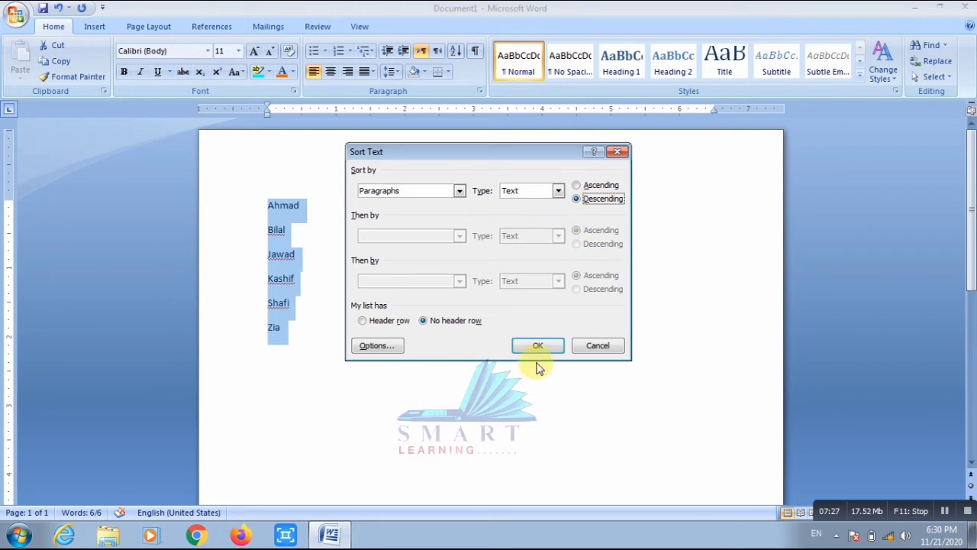
click(540, 345)
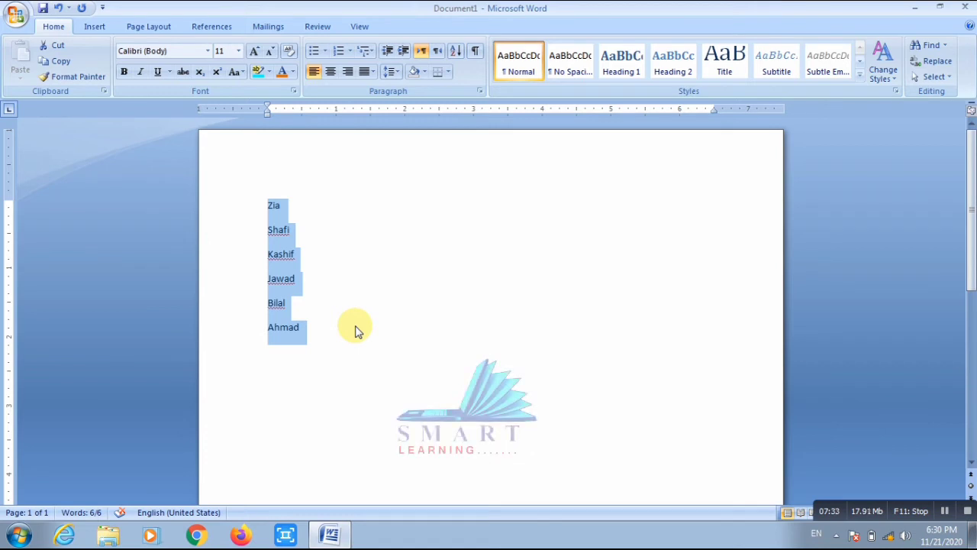
- Replace the name list with a sentence introducing a person by name, followed by "I belong to KPK Pakistan"
key(Delete)
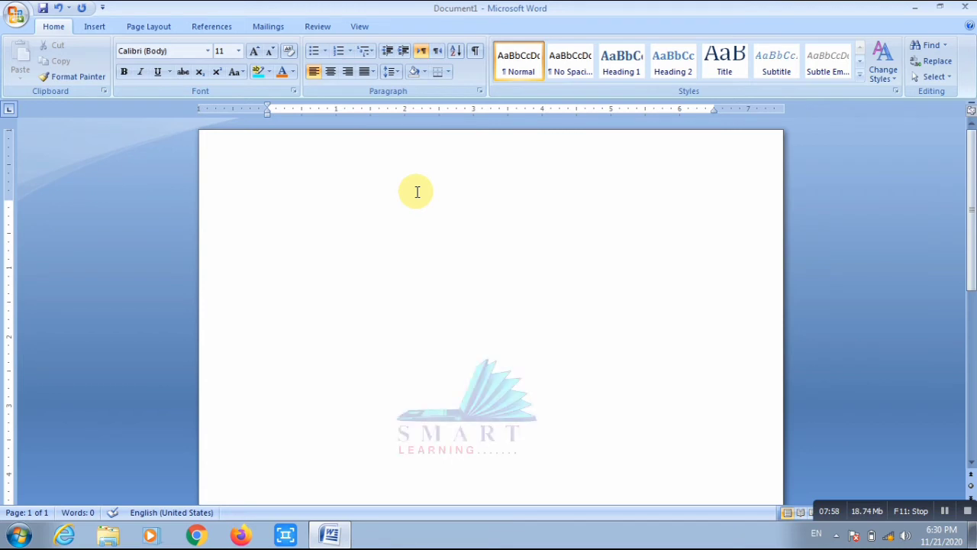
text(My name is khan I)
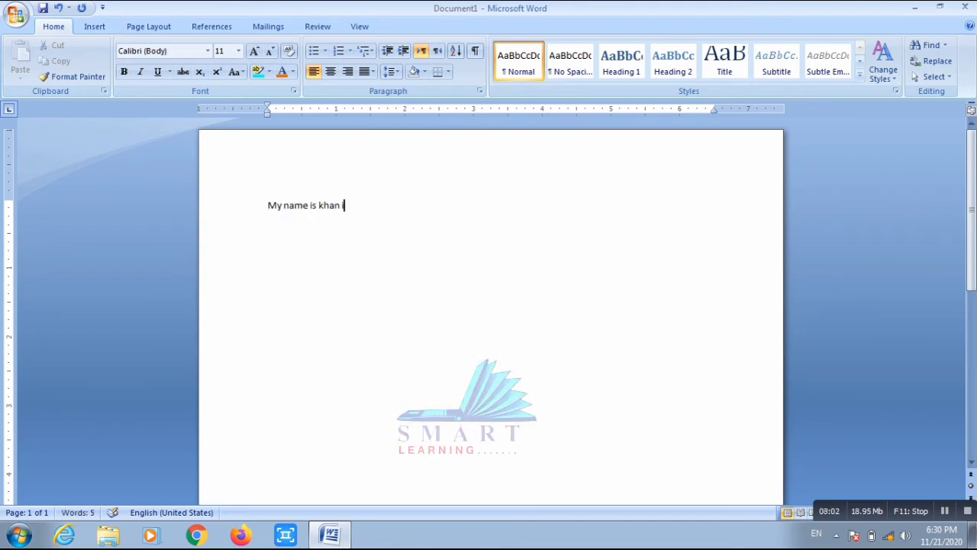
text( belong to)
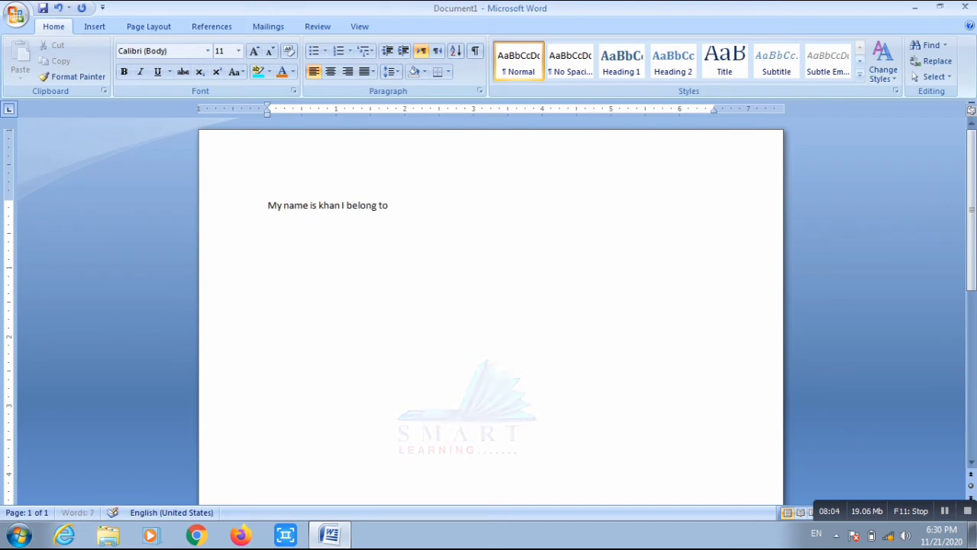
text( K)
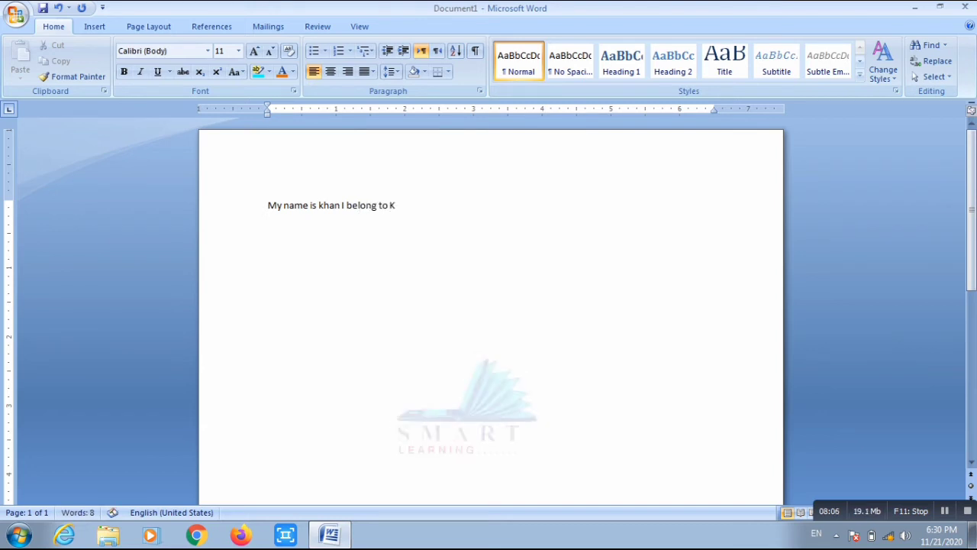
text(PK Pakistan )
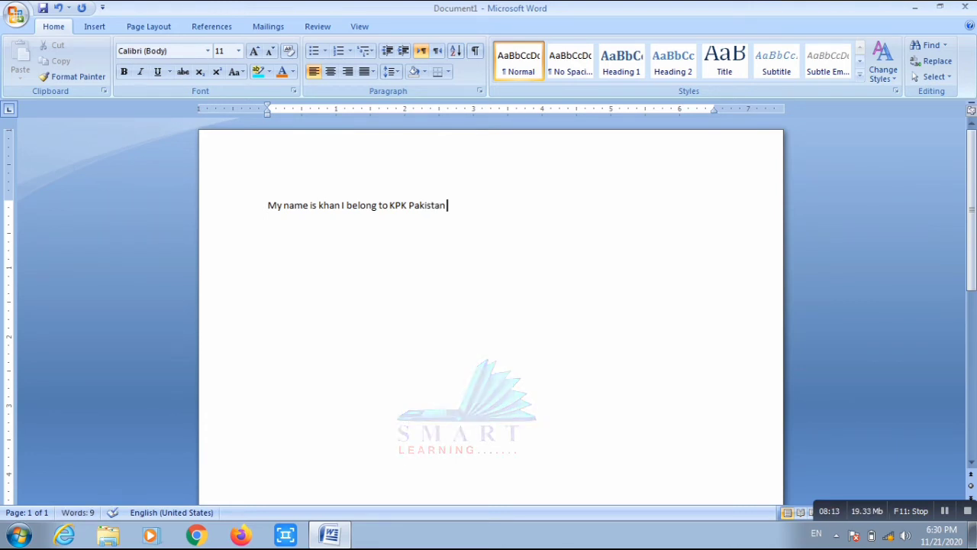
- Add the lines "I have 2 brother" and "They are reading in class 5" as separate paragraphs below the introduction
text(I have)
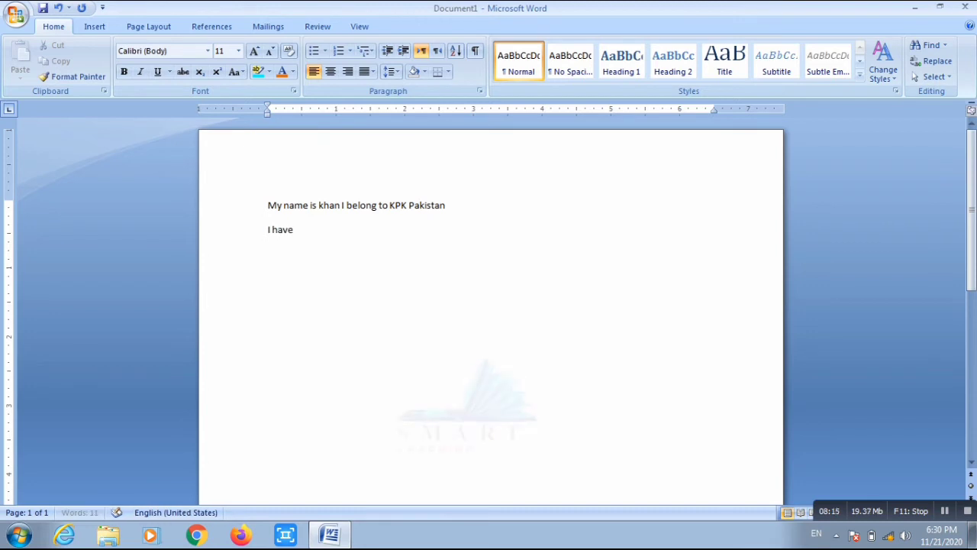
text( 2 brother)
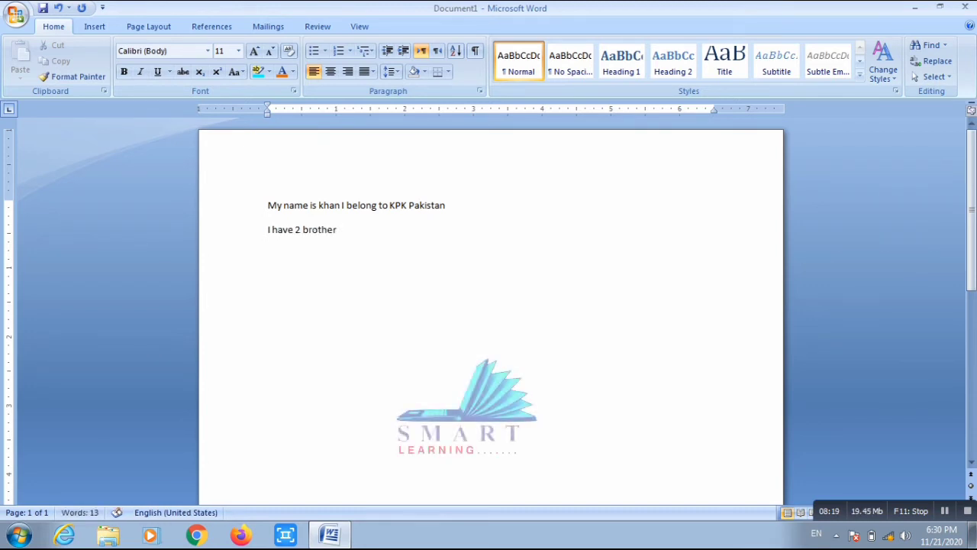
key(Return)
text(They are)
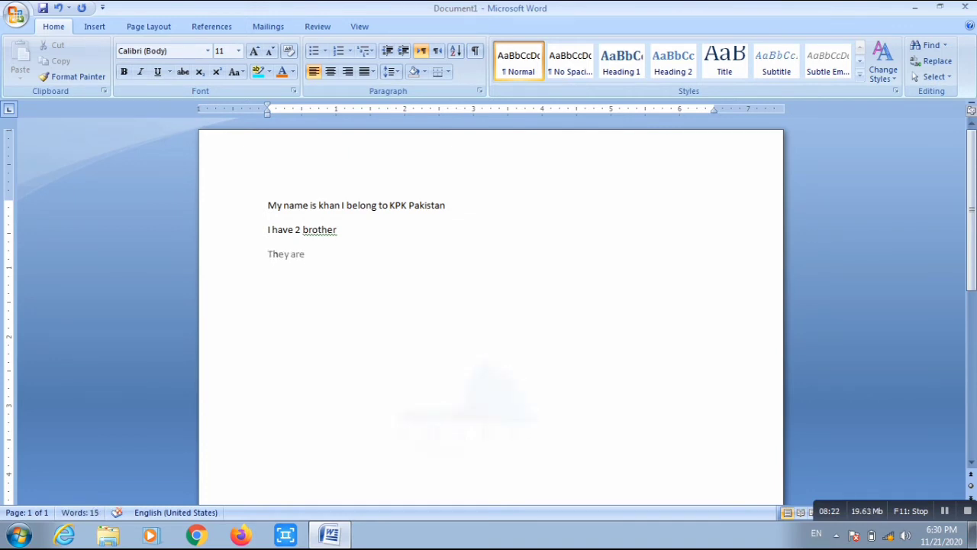
text( reading in)
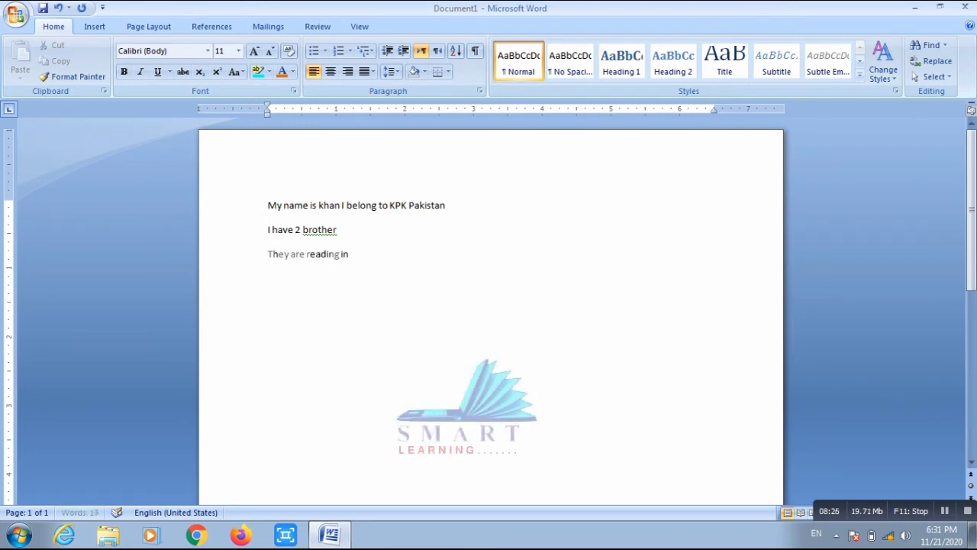
text( class 5)
key(Return)
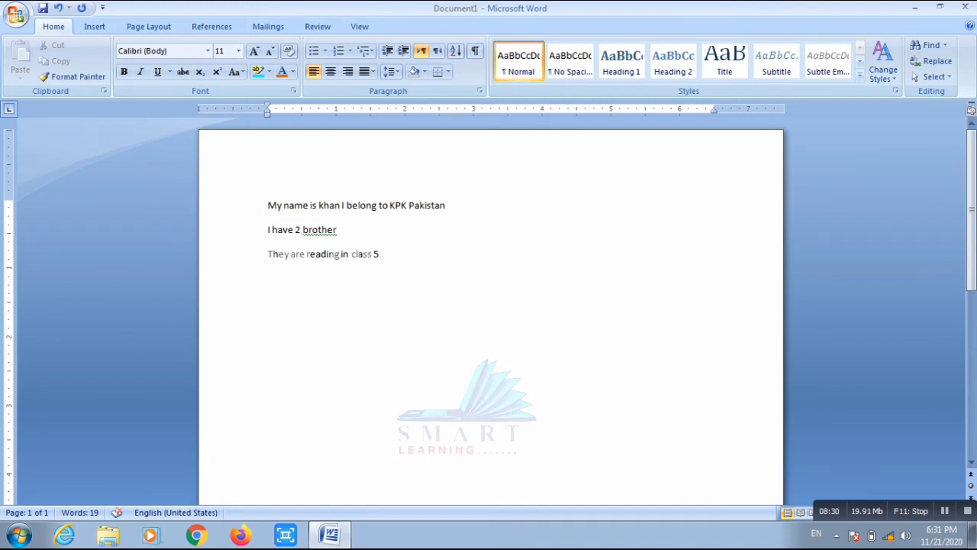
- Add the line "I love cricket and foot ball" below the class sentence, with three tabs before "and" and two tabs before "foot ball"
text(m)
key(BackSpace)
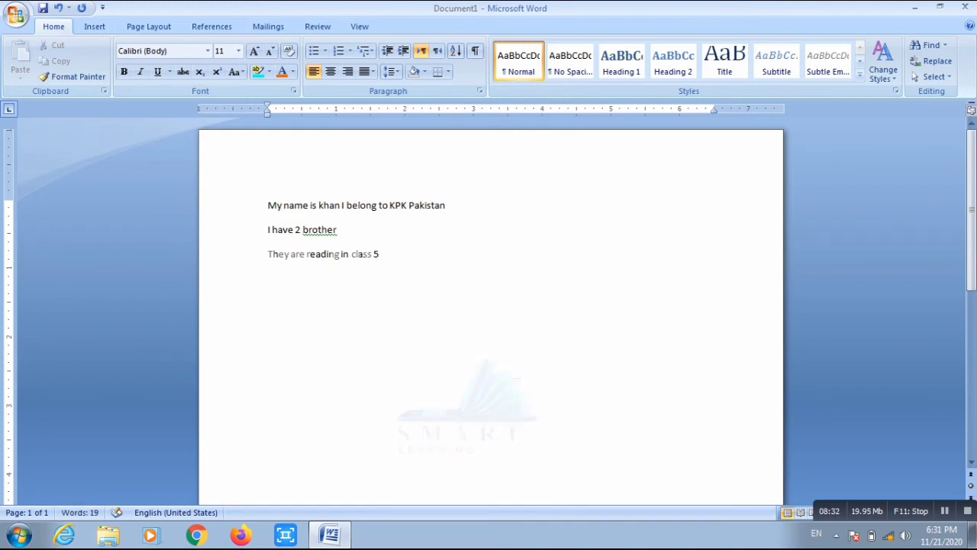
text(I love)
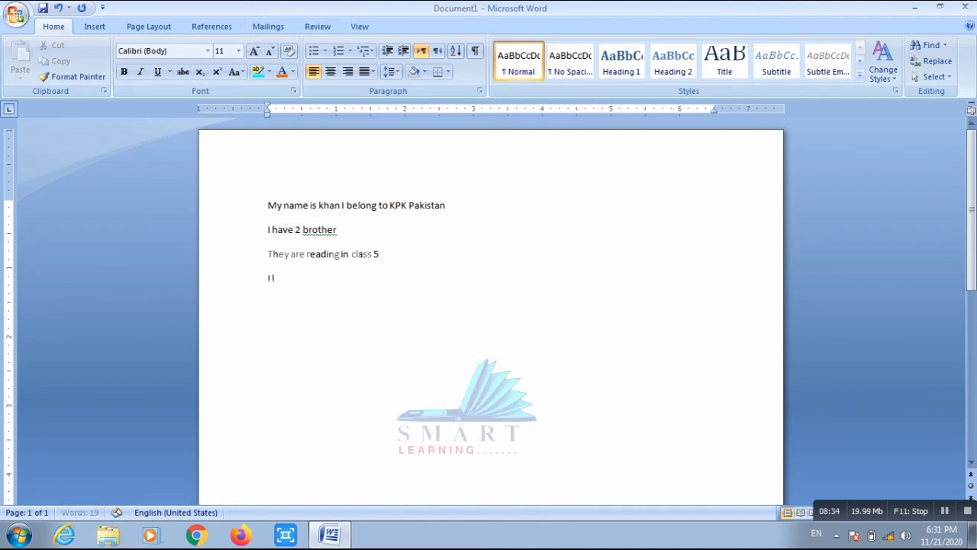
text( cricket			)
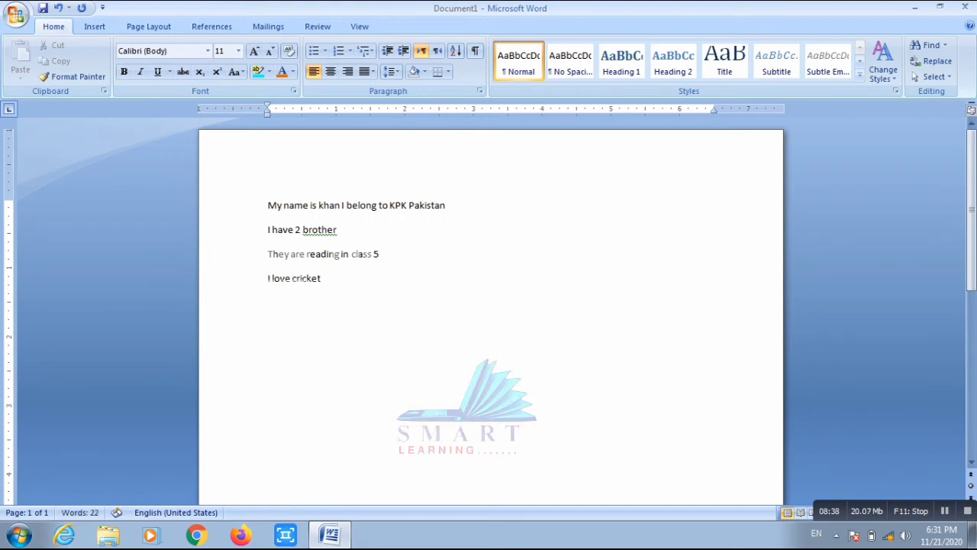
text(and d)
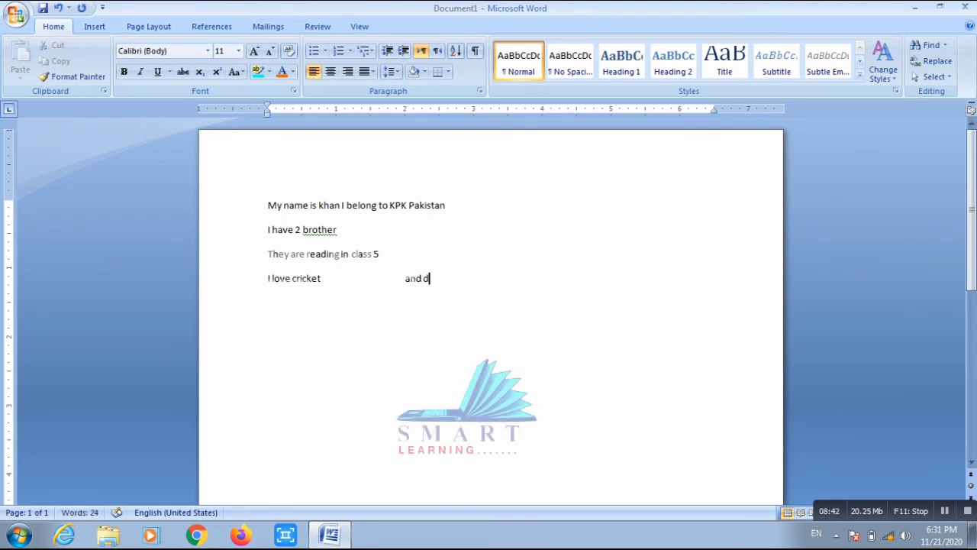
key(BackSpace)
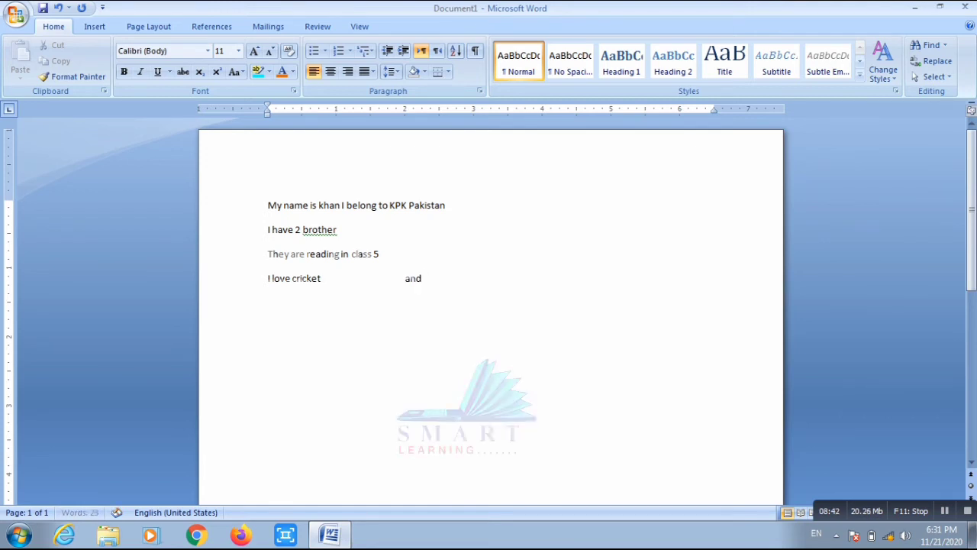
key(Tab)
key(Tab)
text(foot ball)
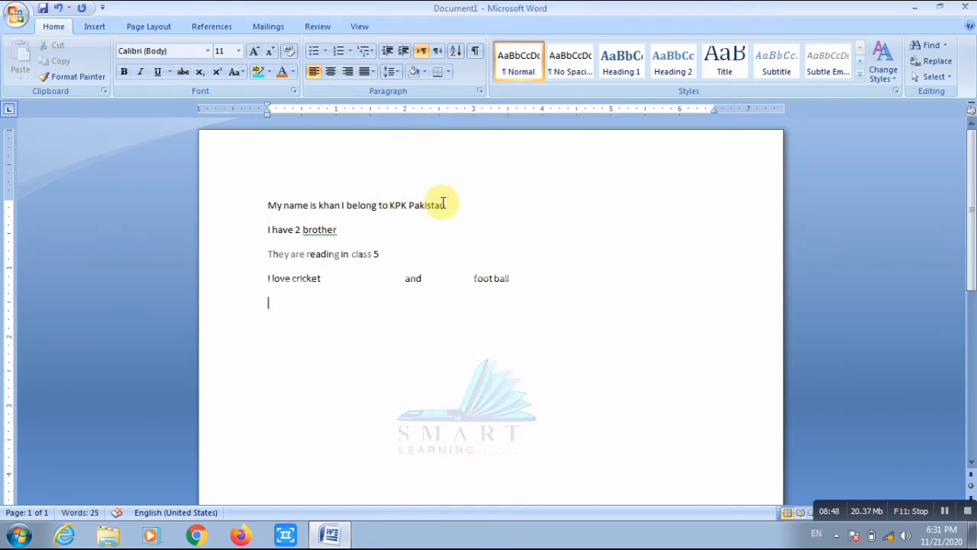
- Show the document's formatting marks to examine the spaces, tabs and paragraph ends, and hide them again
click(477, 57)
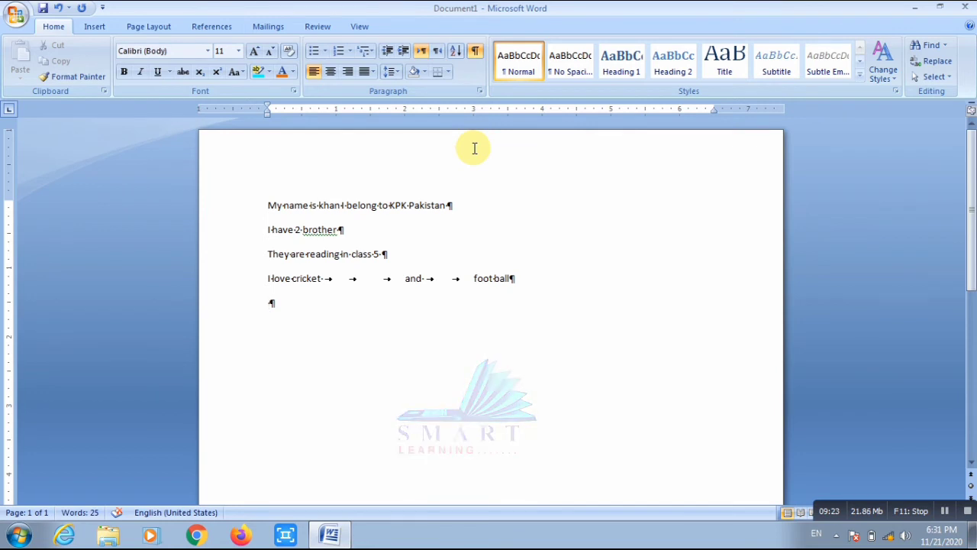
click(475, 51)
- Replace all the sentences with sample paragraphs generated by =rand()
drag(471, 283, 295, 211)
drag(524, 297, 271, 209)
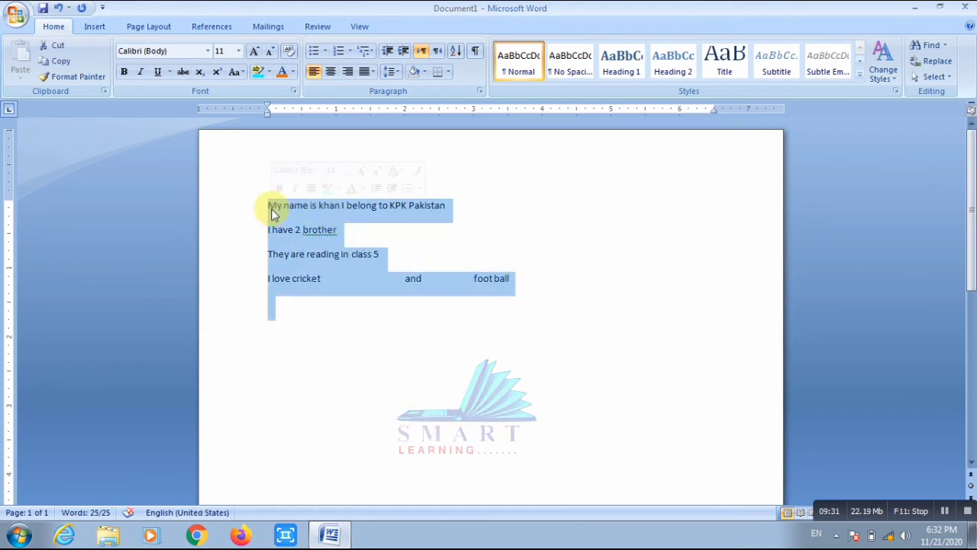
key(Delete)
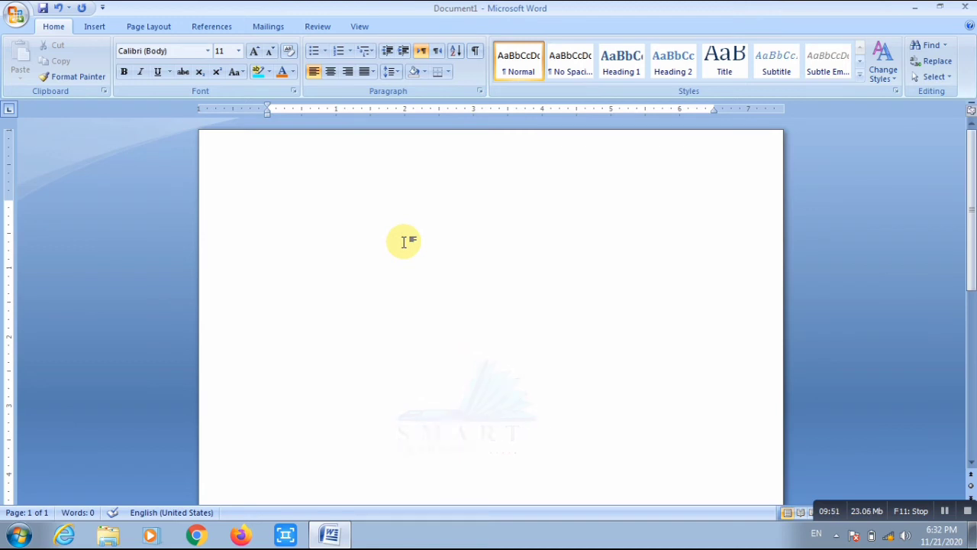
text(=rand)
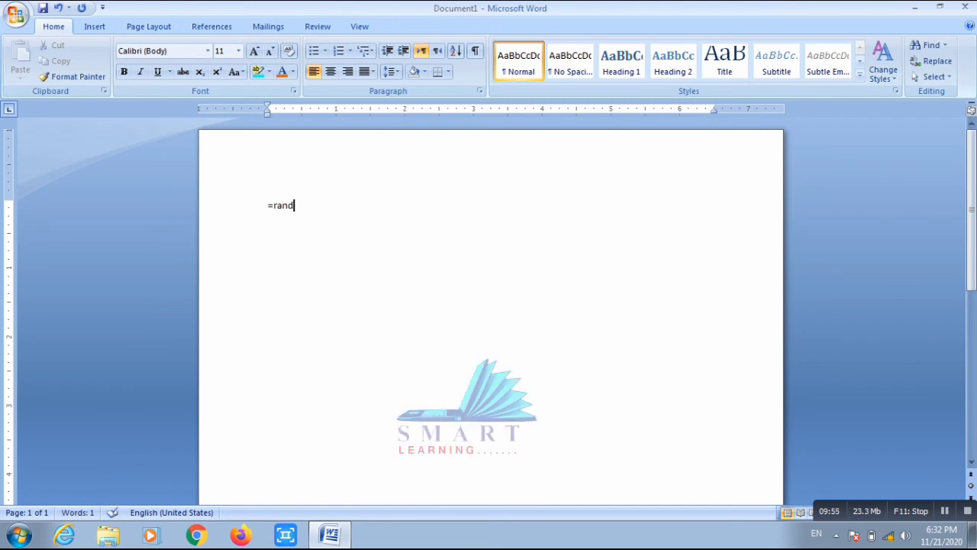
text(())
key(Return)
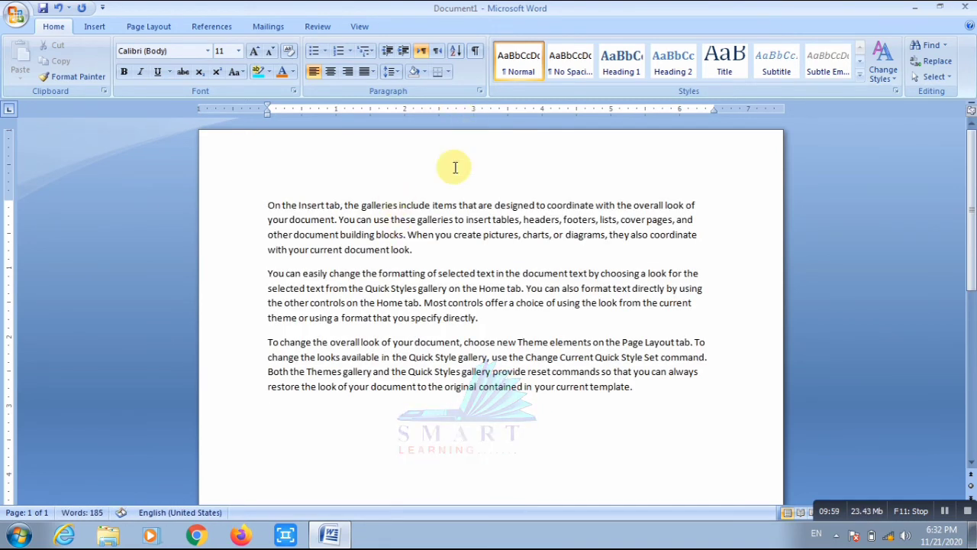
- Apply light blue paragraph shading to the whole first paragraph
click(417, 248)
drag(416, 248, 277, 196)
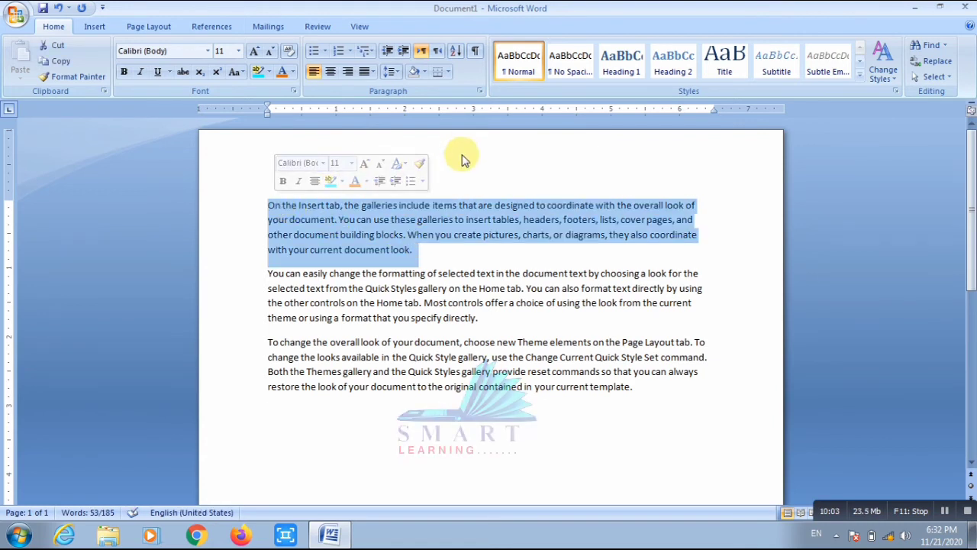
click(940, 503)
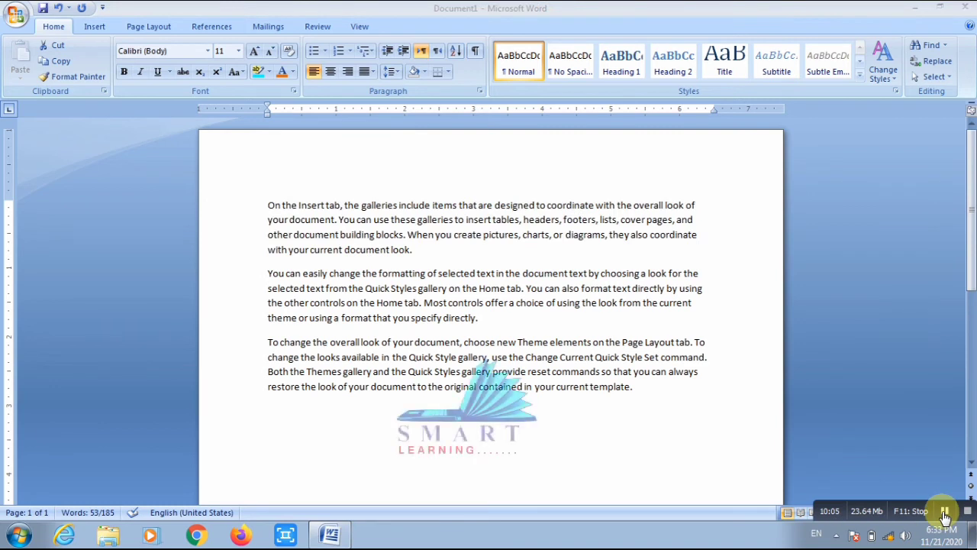
triple_click(426, 247)
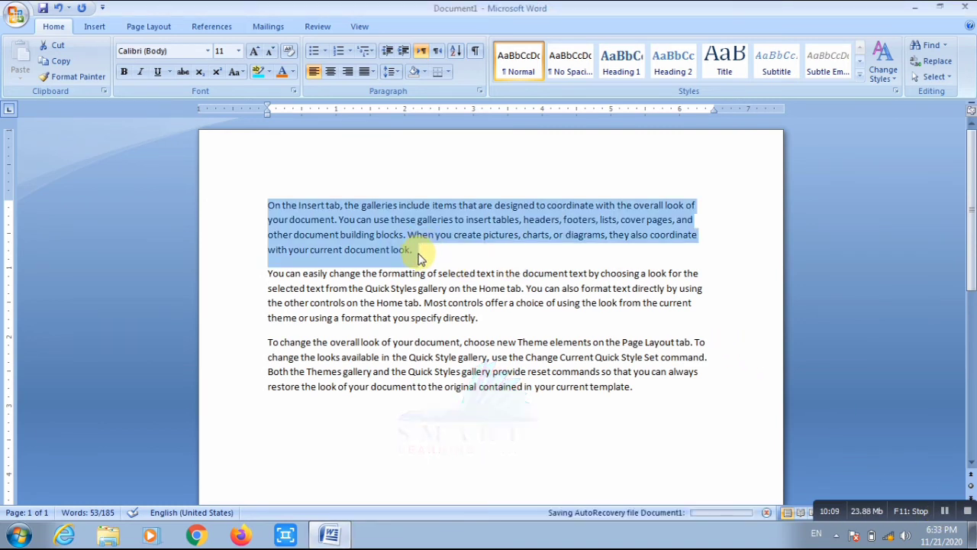
click(425, 73)
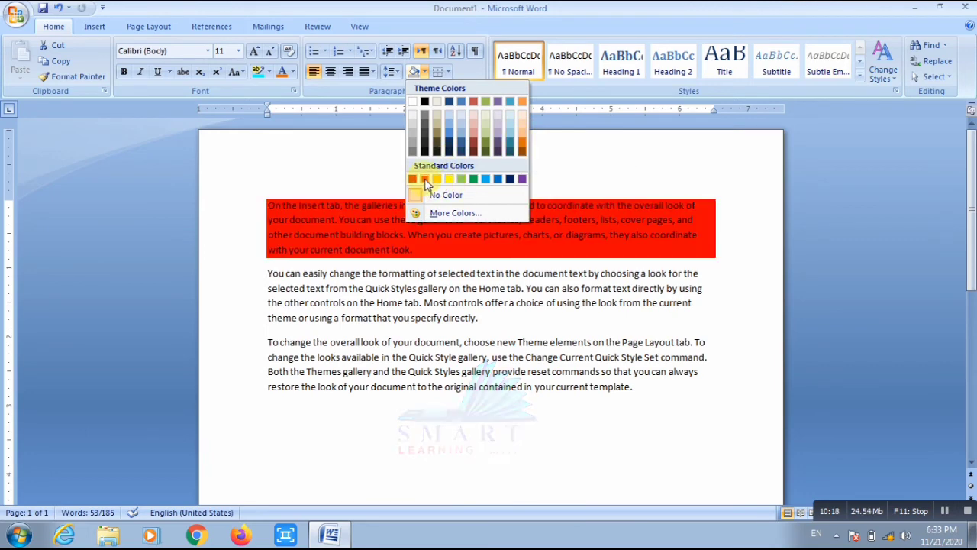
click(485, 180)
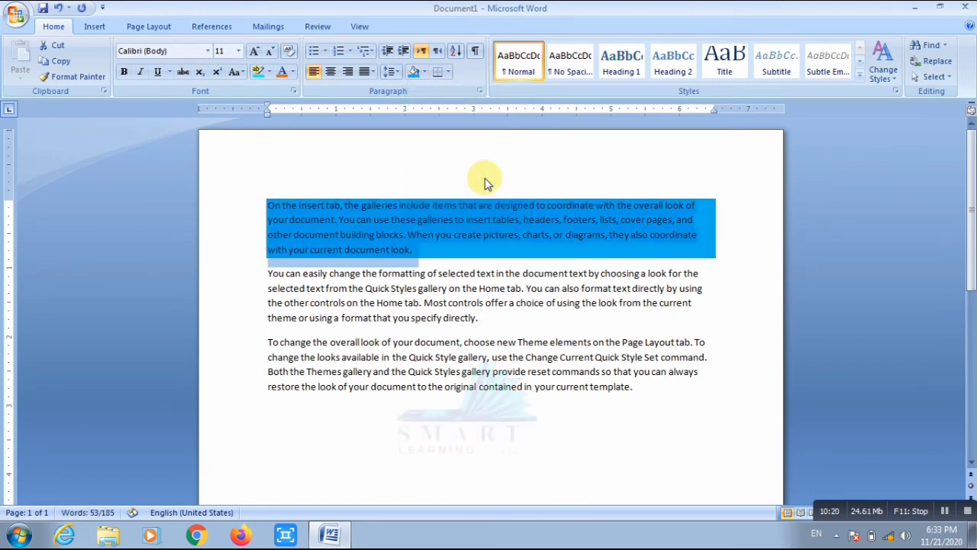
- Apply dark orange paragraph shading to the whole second paragraph
drag(464, 318, 269, 273)
click(424, 72)
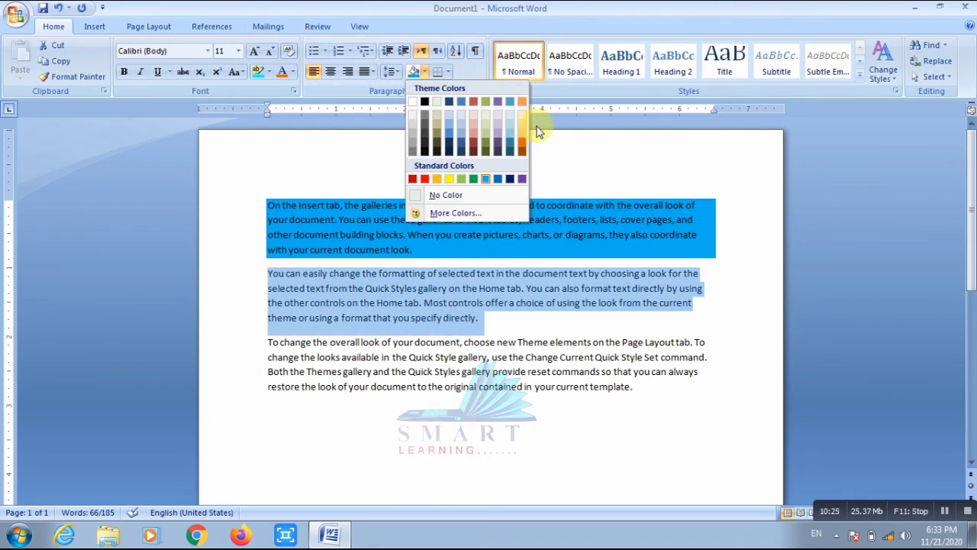
click(526, 147)
click(534, 327)
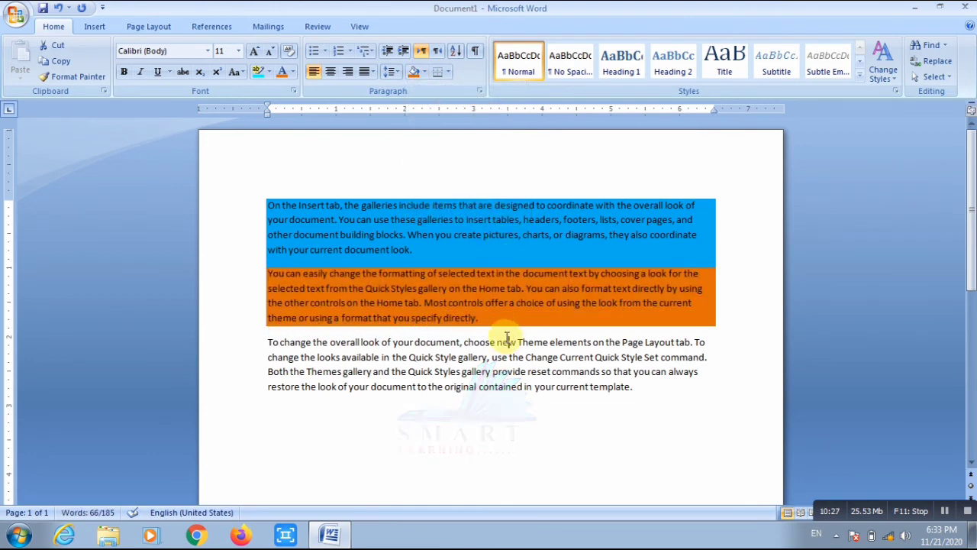
- Move the words "change the overall" to the end of the third paragraph and highlight that paragraph's text in turquoise
drag(632, 387, 263, 338)
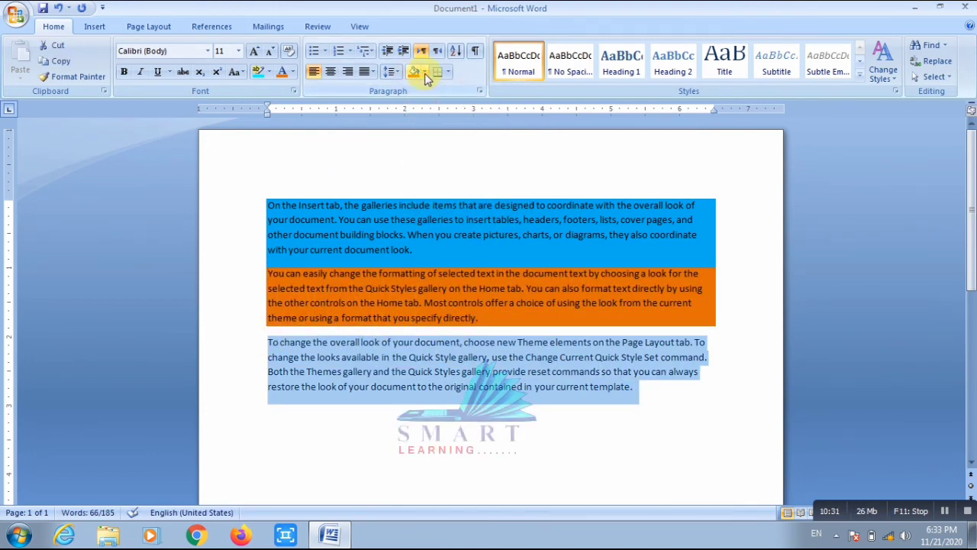
click(402, 250)
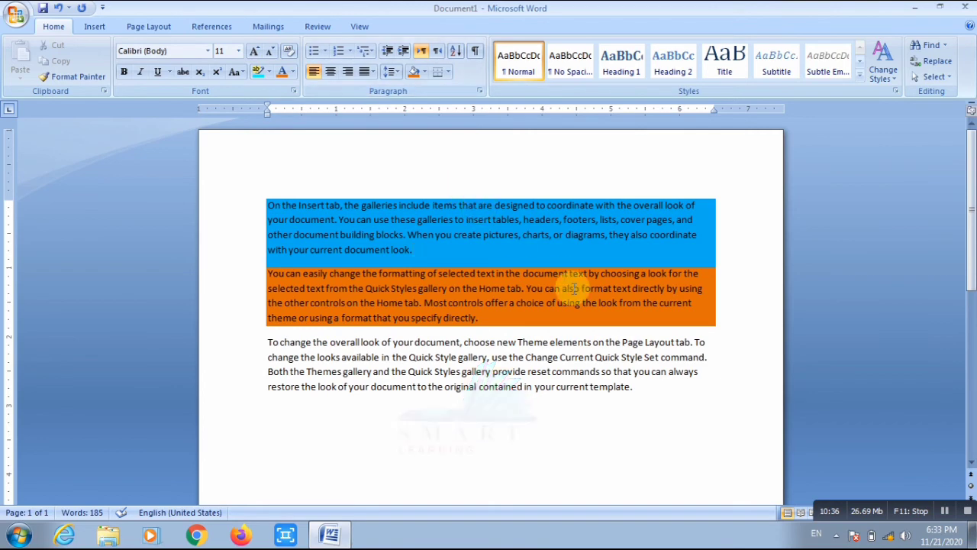
drag(646, 388, 281, 343)
click(594, 412)
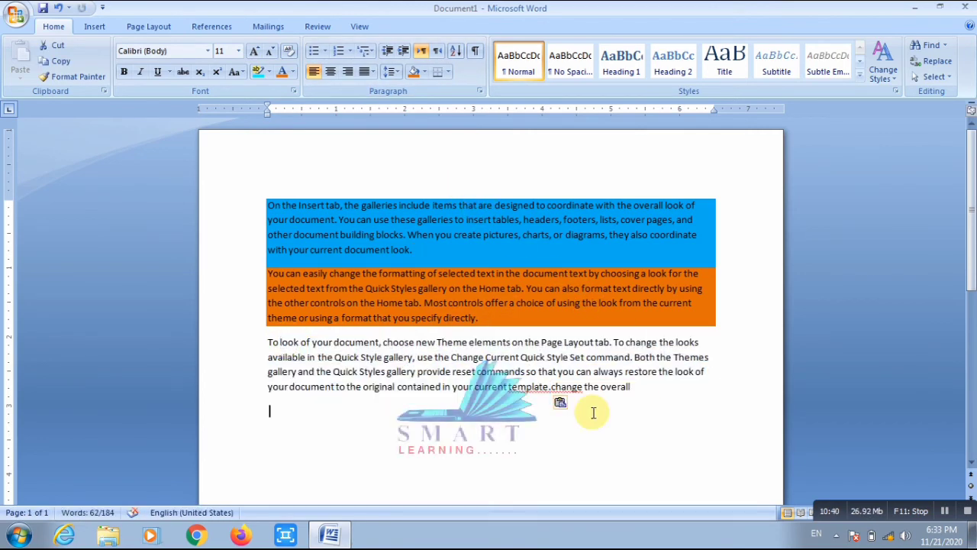
drag(633, 386, 268, 347)
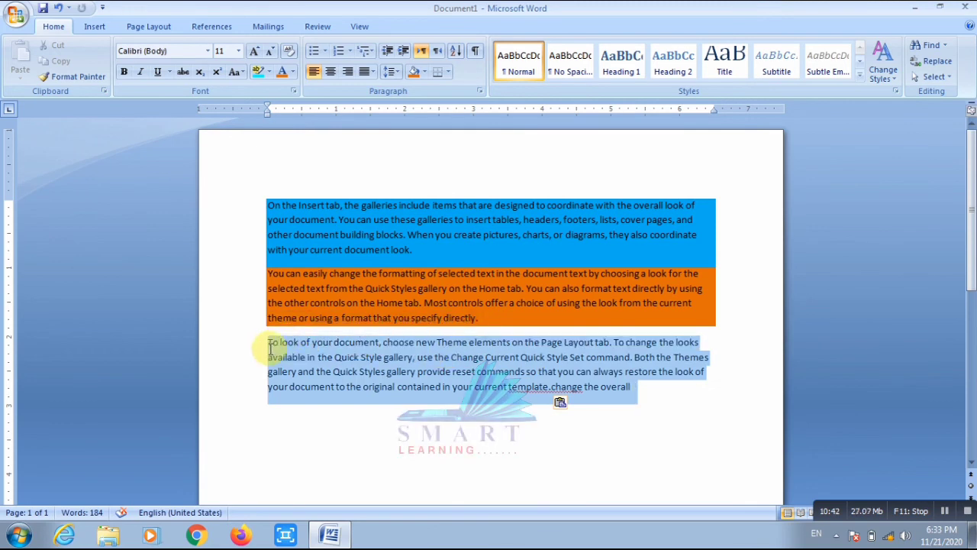
click(259, 72)
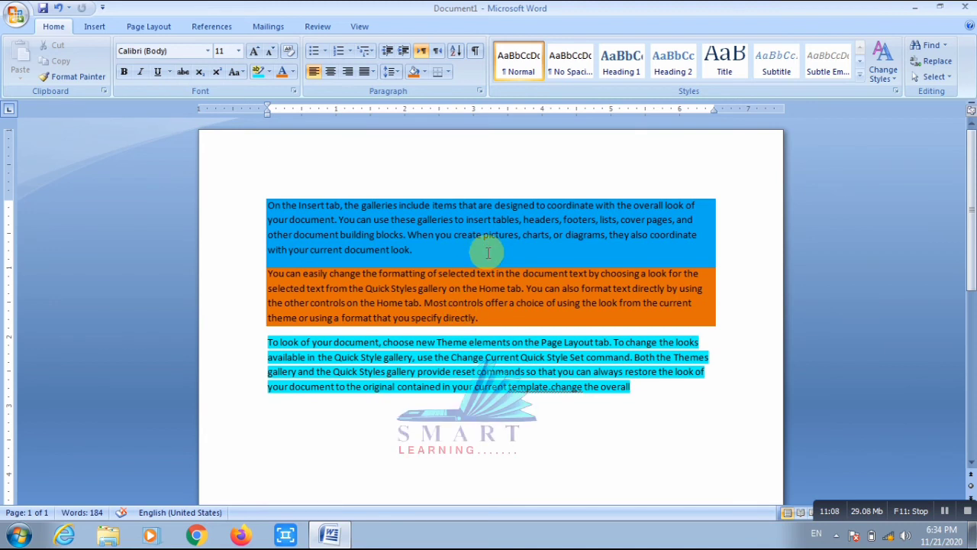
- Remove the shading and the text highlight from all three paragraphs
click(448, 74)
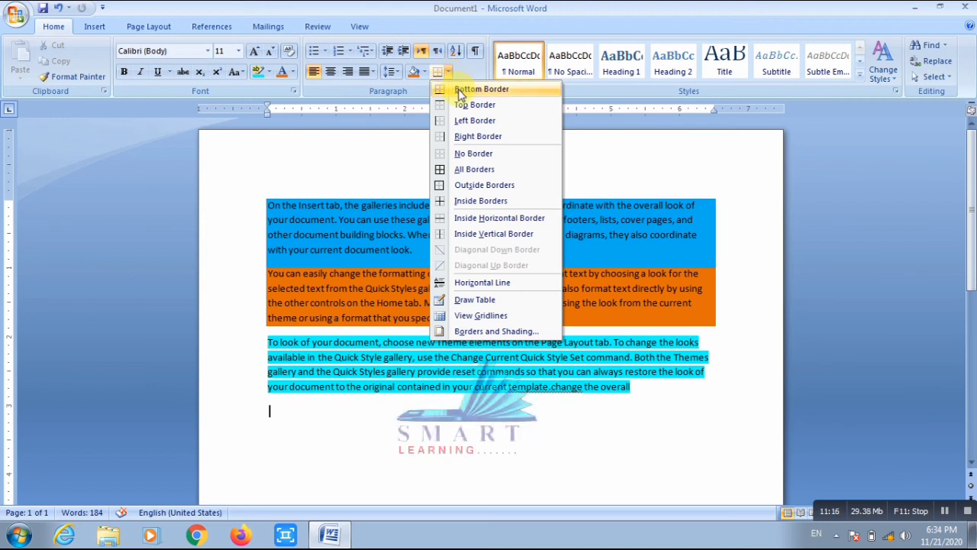
click(365, 270)
drag(639, 387, 268, 202)
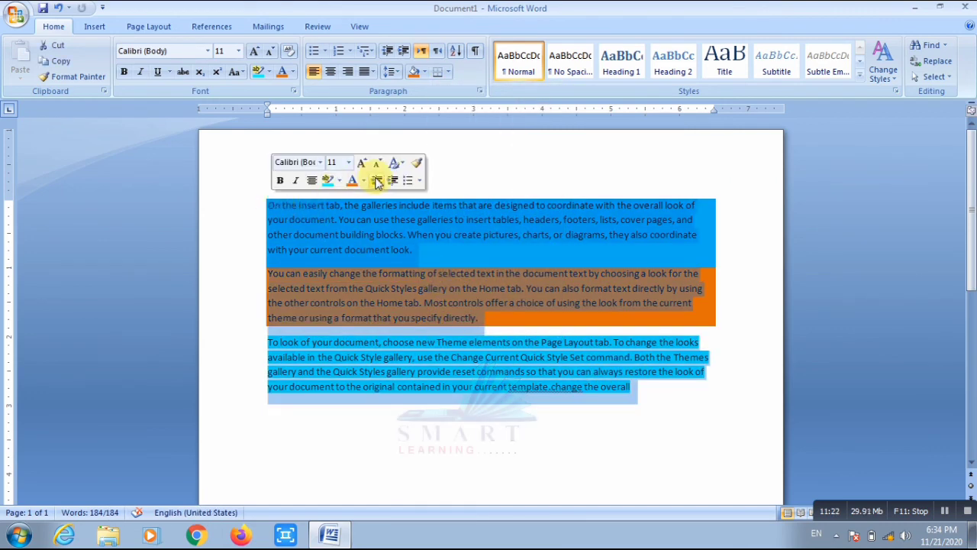
click(424, 72)
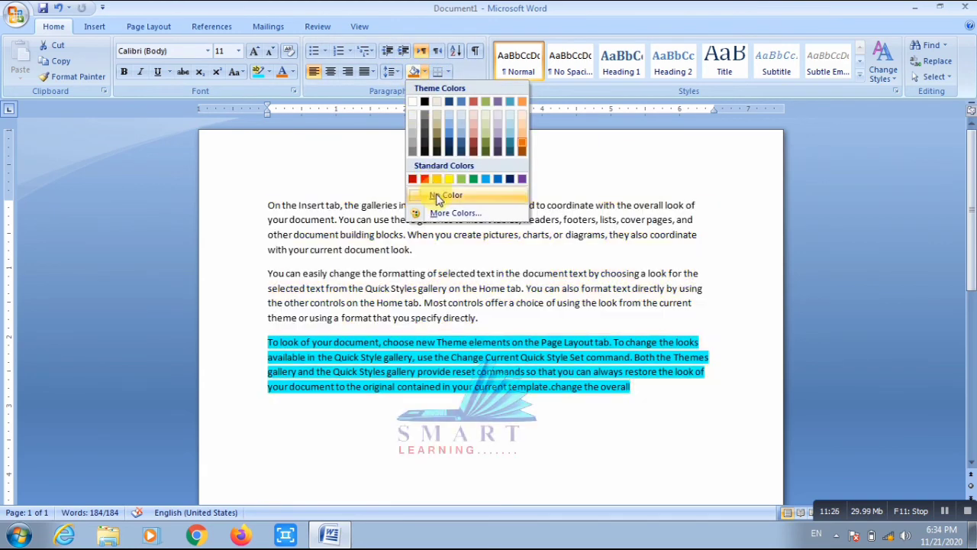
click(437, 197)
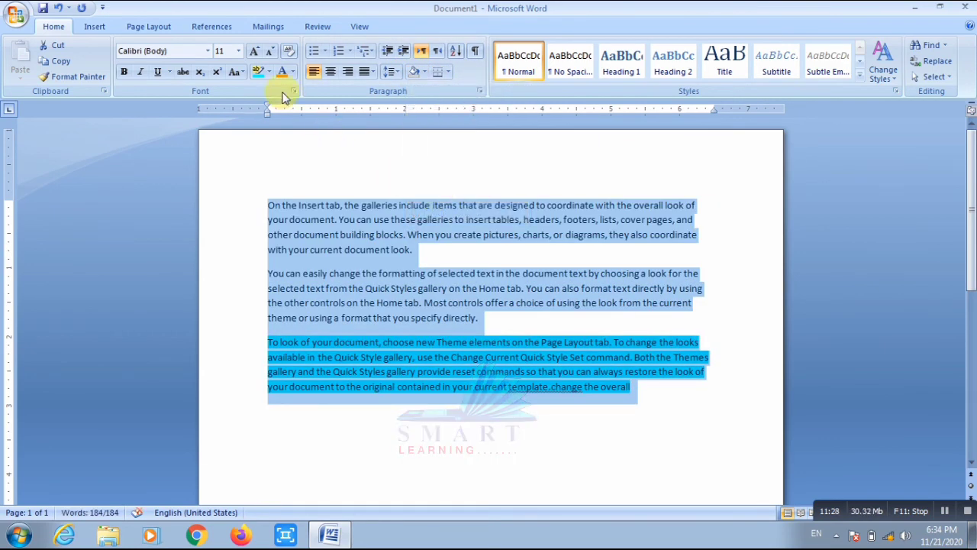
click(269, 73)
click(283, 154)
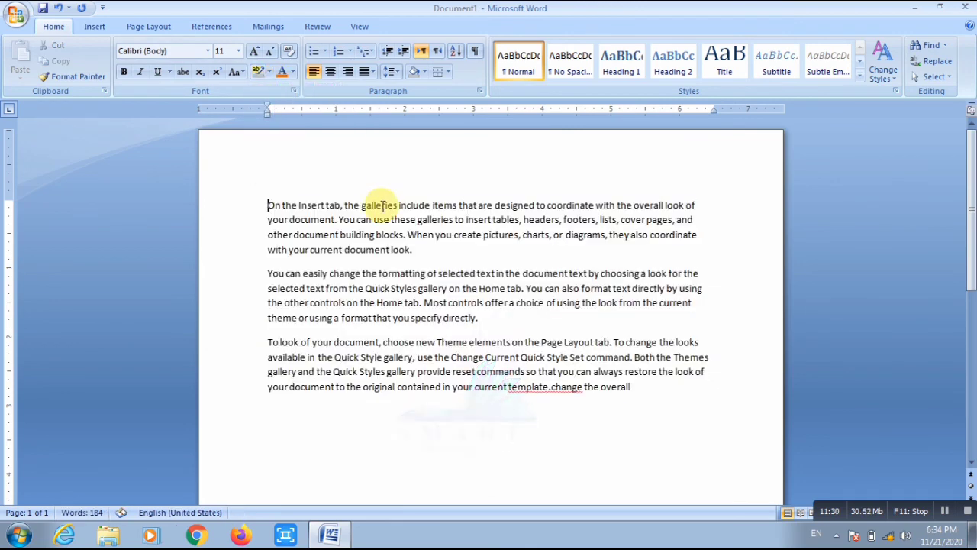
- Add bottom, top, left and right borders around the block of three paragraphs
drag(638, 386, 268, 203)
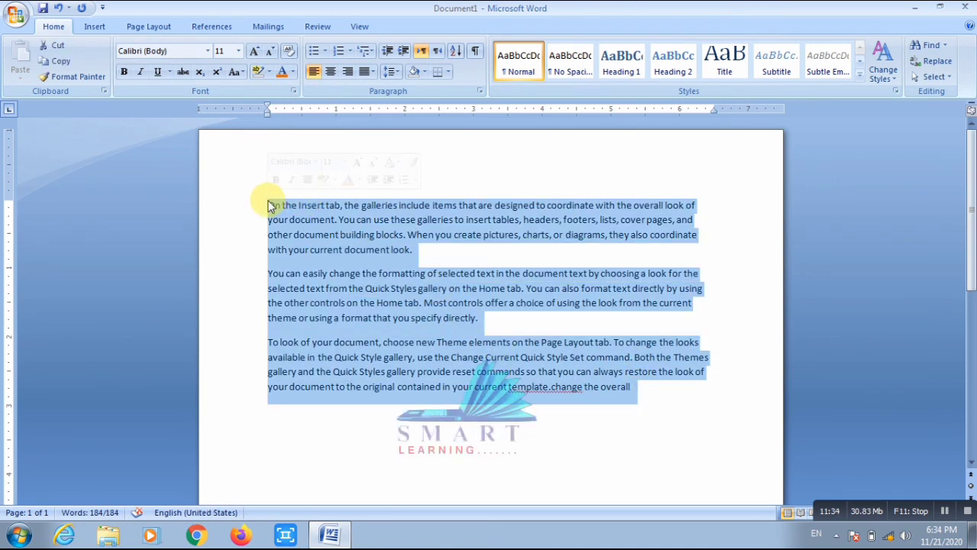
click(447, 72)
click(460, 90)
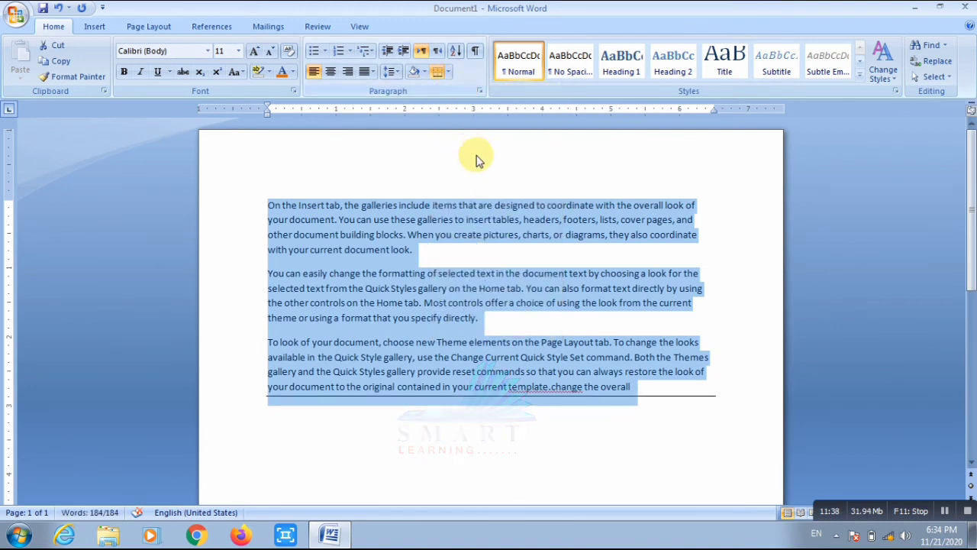
click(448, 72)
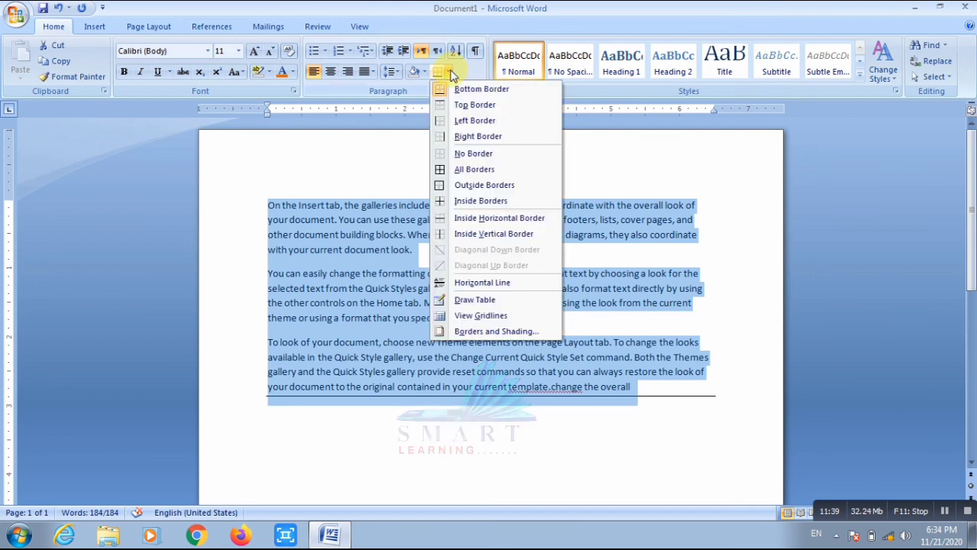
click(461, 107)
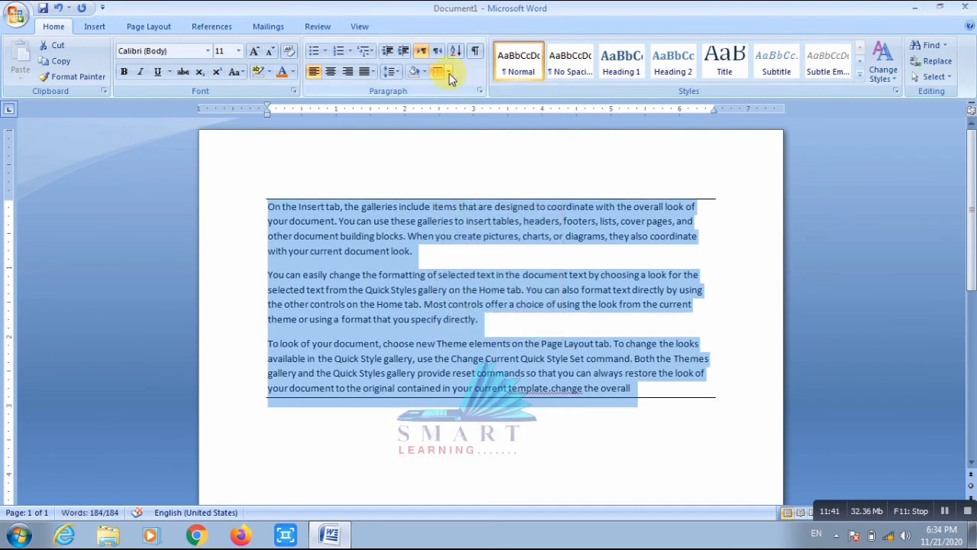
click(449, 74)
click(467, 119)
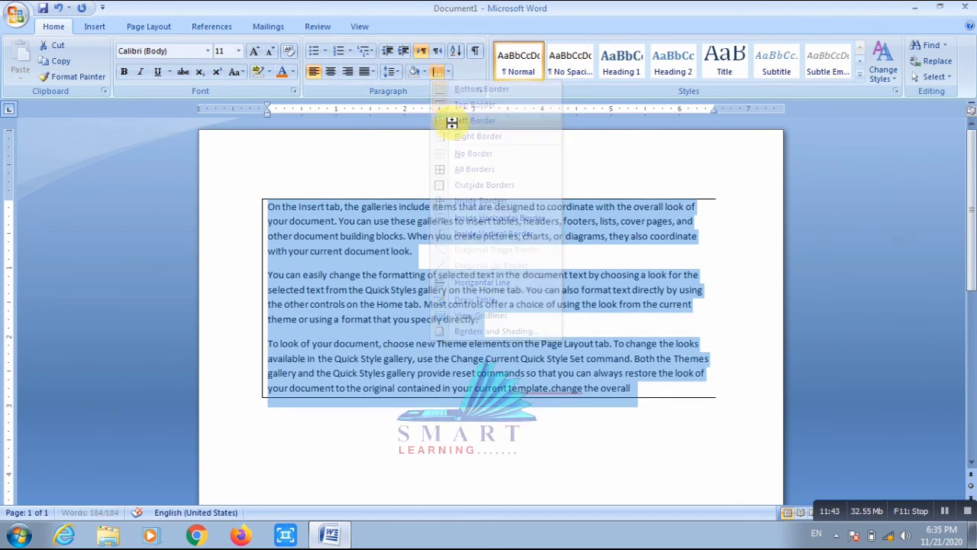
click(449, 73)
click(469, 135)
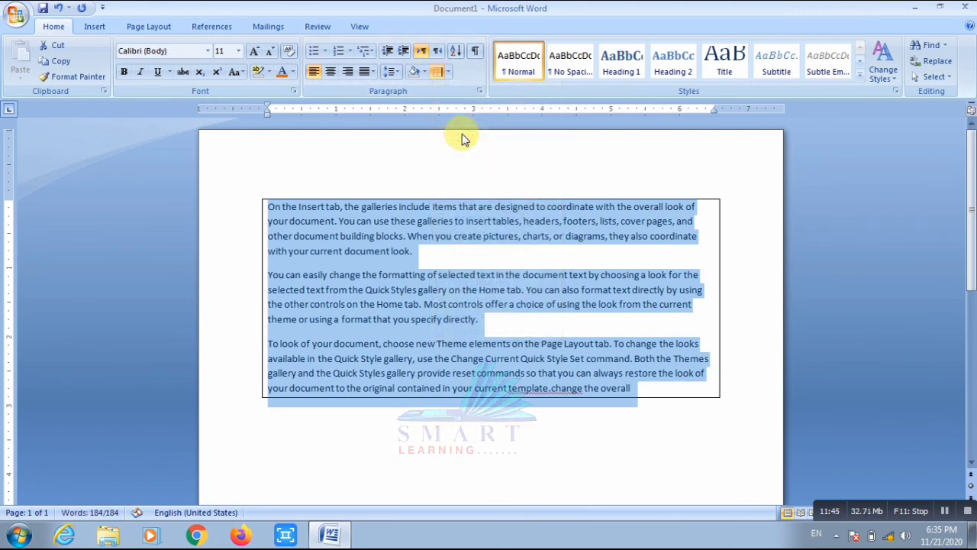
click(492, 276)
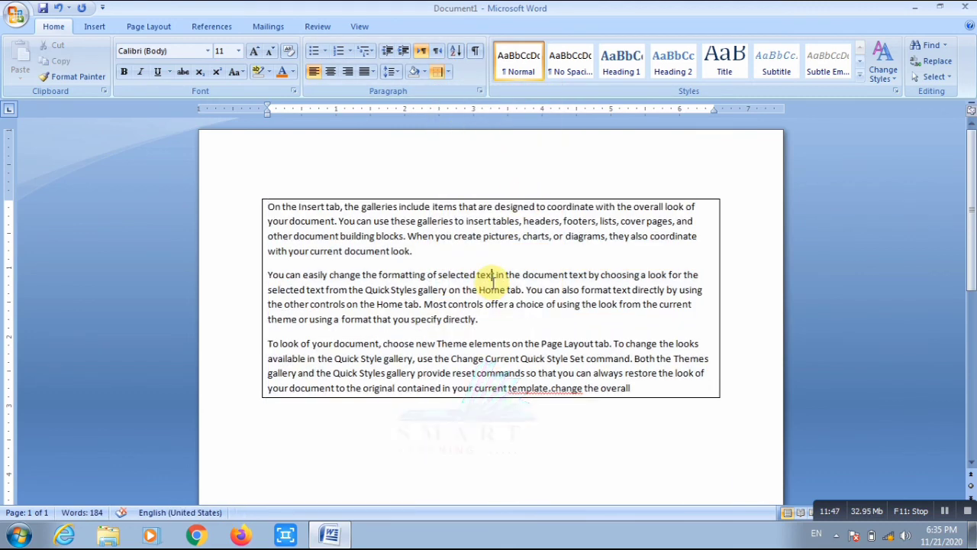
- Apply All Borders to the whole text so the three paragraphs are framed and separated by lines
key(ctrl+a)
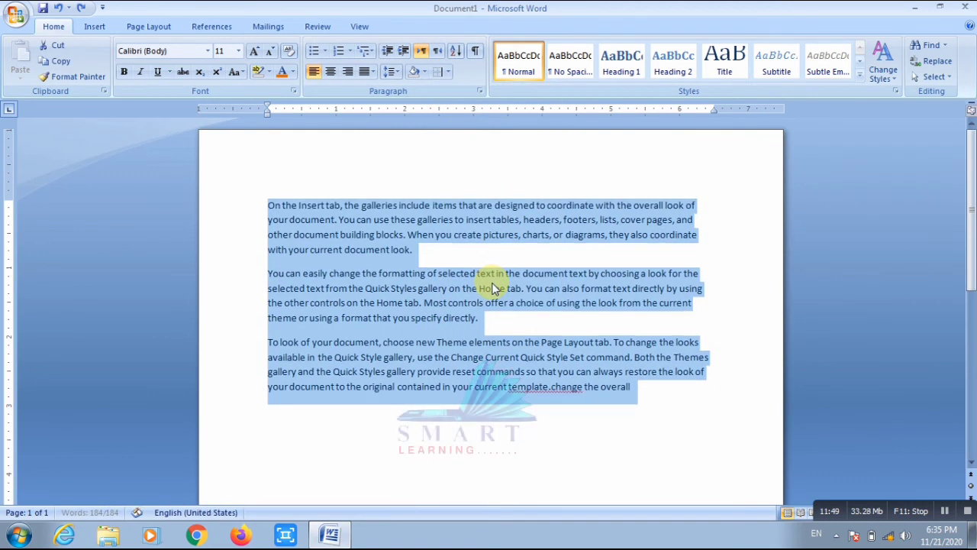
click(448, 71)
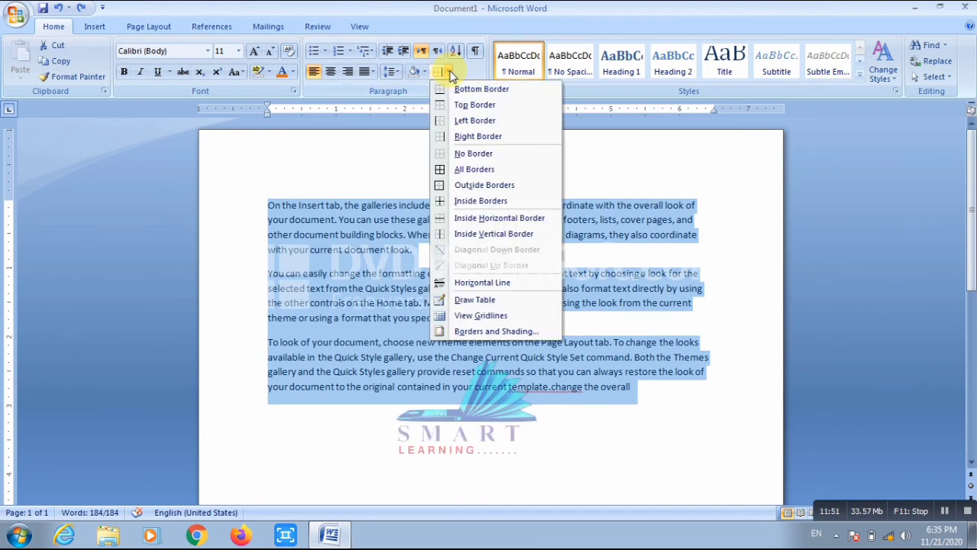
click(459, 170)
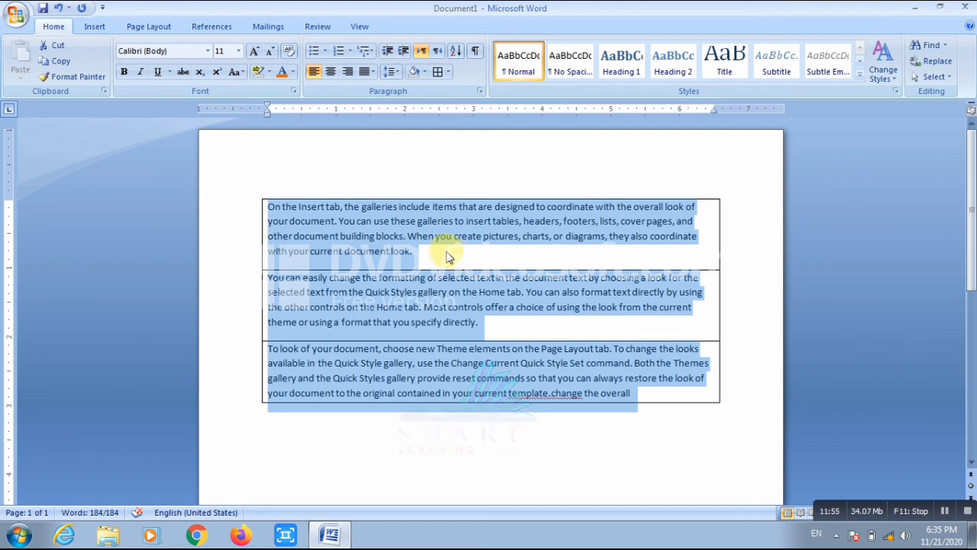
click(447, 254)
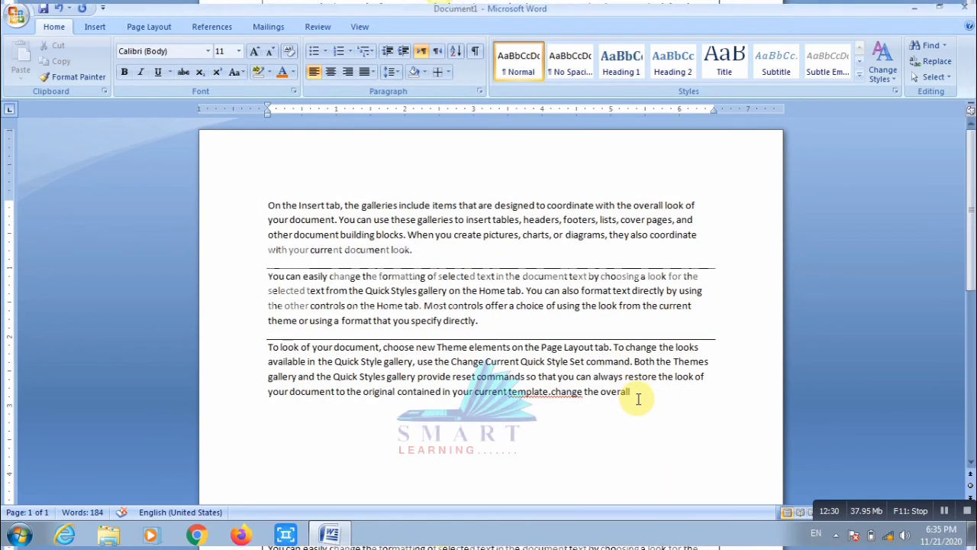
- Apply the Subtitle style to the first paragraph and preview the Formal style set on the document
drag(638, 398, 277, 208)
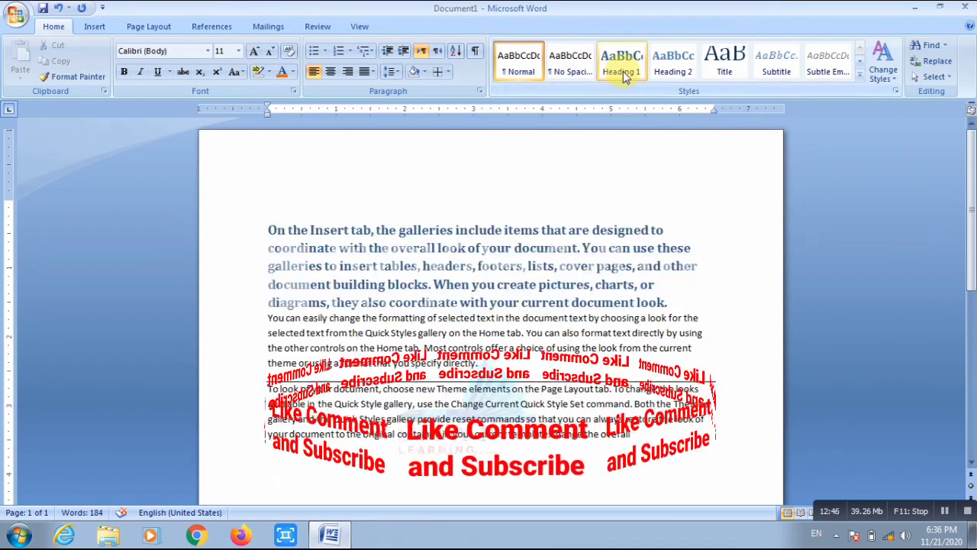
click(775, 62)
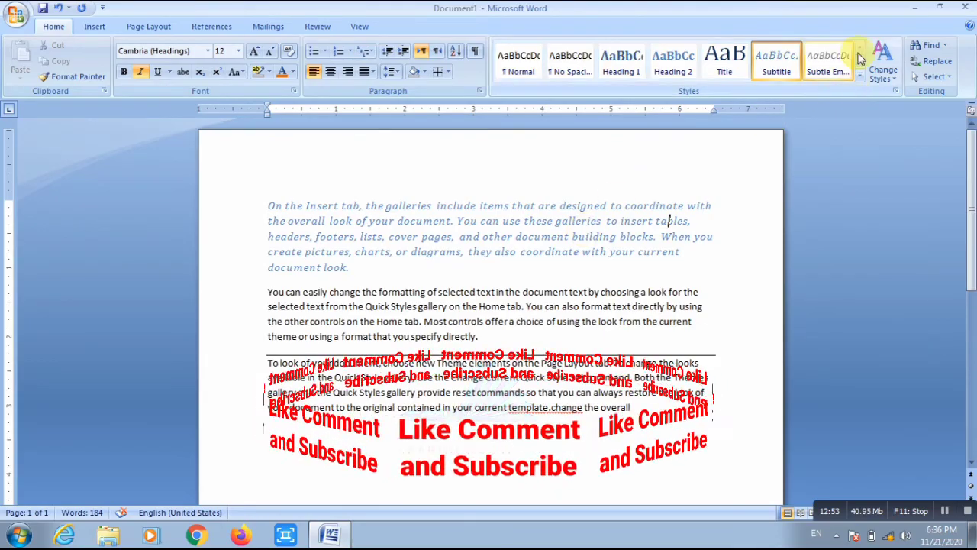
click(890, 80)
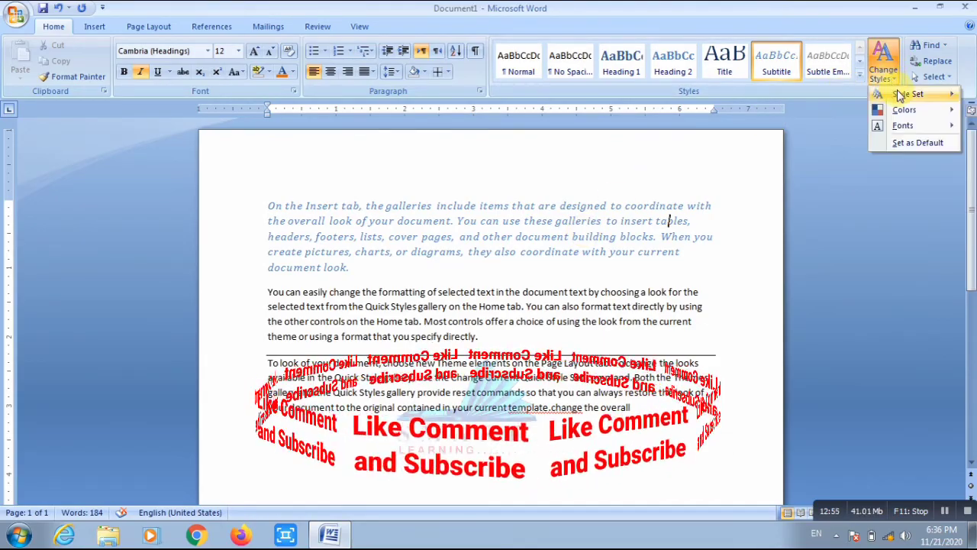
mouse_move(898, 94)
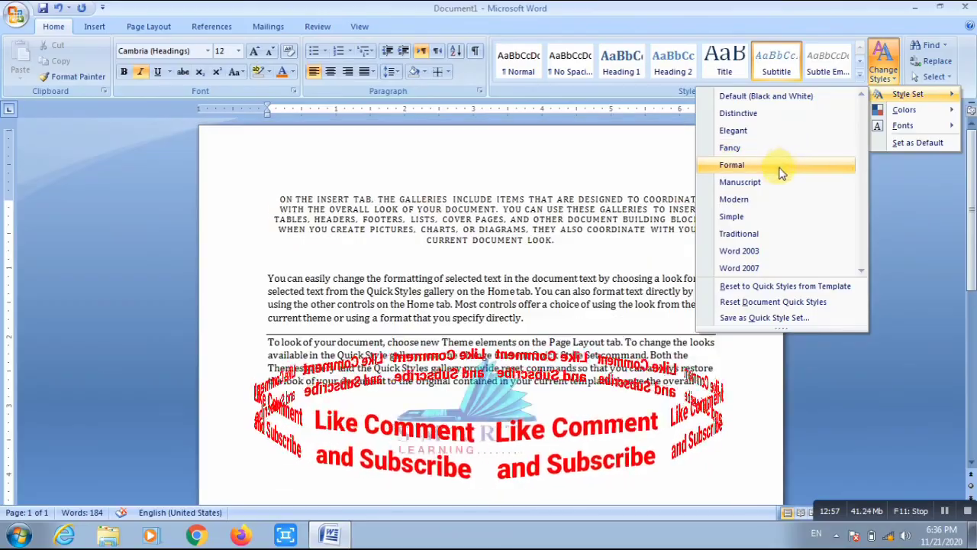